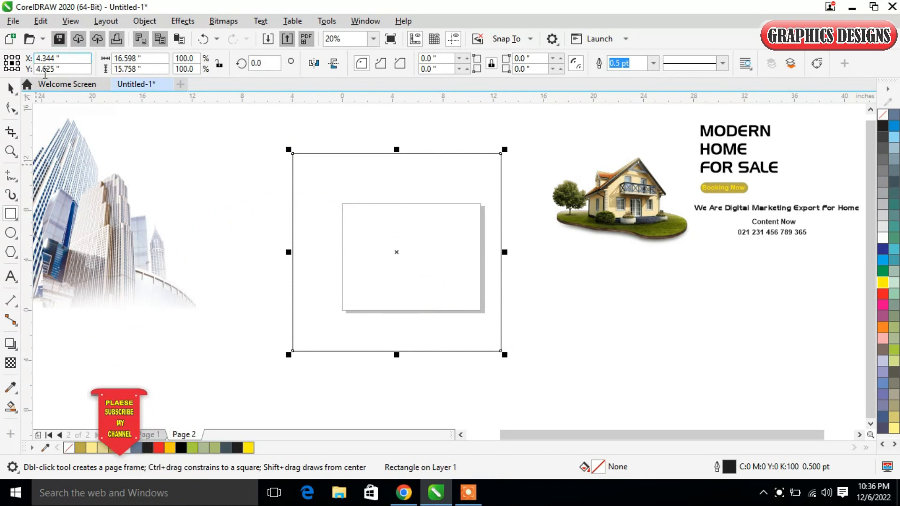
Step: Reposition the large rectangle over the page and draw a circle about 19.5 inches in diameter overlapping its right side
mouse_move(396, 252)
left_mouse_down()
mouse_move(404, 246)
mouse_move(385, 258)
left_mouse_up()
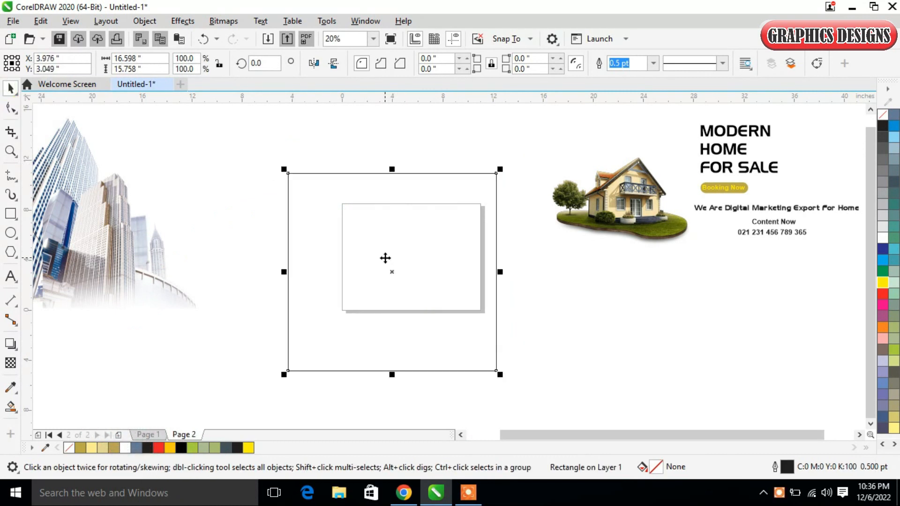
left_click(10, 233)
left_click_drag(367, 135, 611, 378)
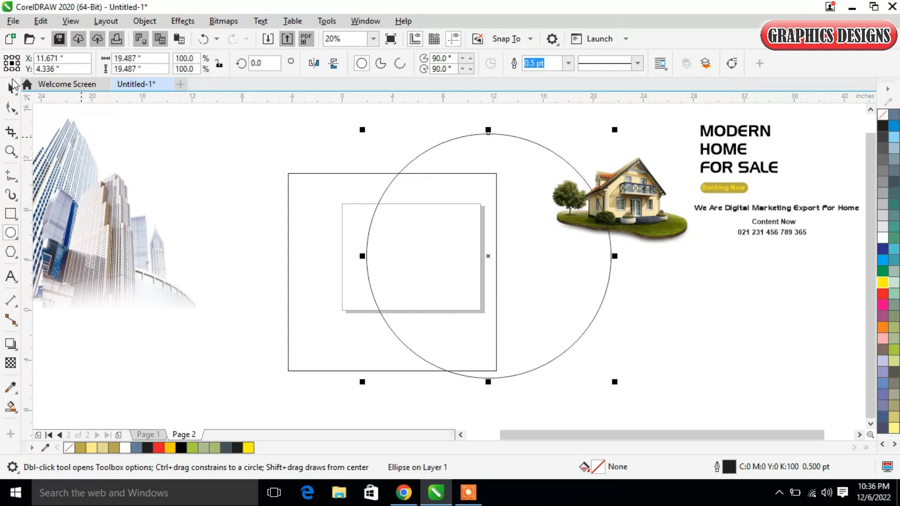
Step: Move the circle up so it is centred near the rectangle's upper-right corner
left_click(11, 87)
scroll(205, 138, "down", 3)
left_click_drag(347, 197, 359, 168)
key("F2")
left_click_drag(196, 97, 211, 119)
key("Delete")
key("F2")
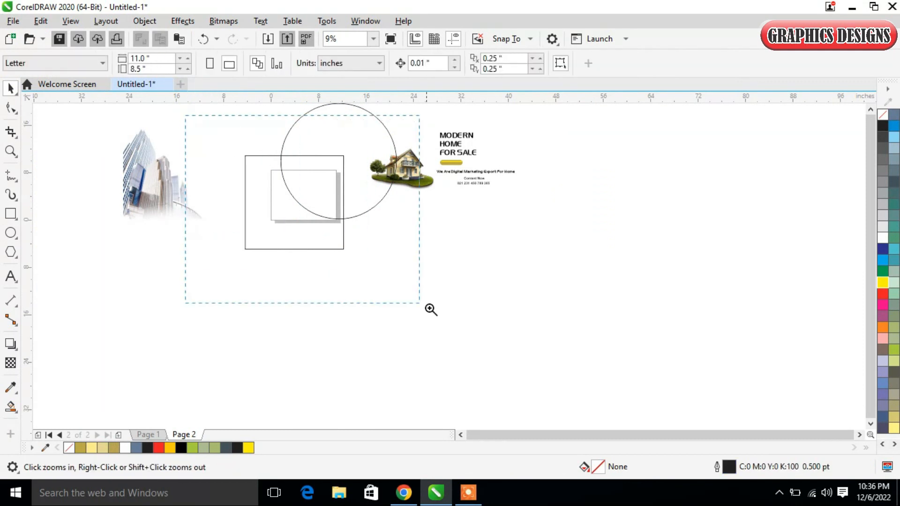
left_click(430, 308)
Step: Add a concentric copy of the circle at 49.5% size and duplicate both circles over the rectangle's lower-left corner
left_click(508, 145)
left_click_drag(508, 145, 563, 124)
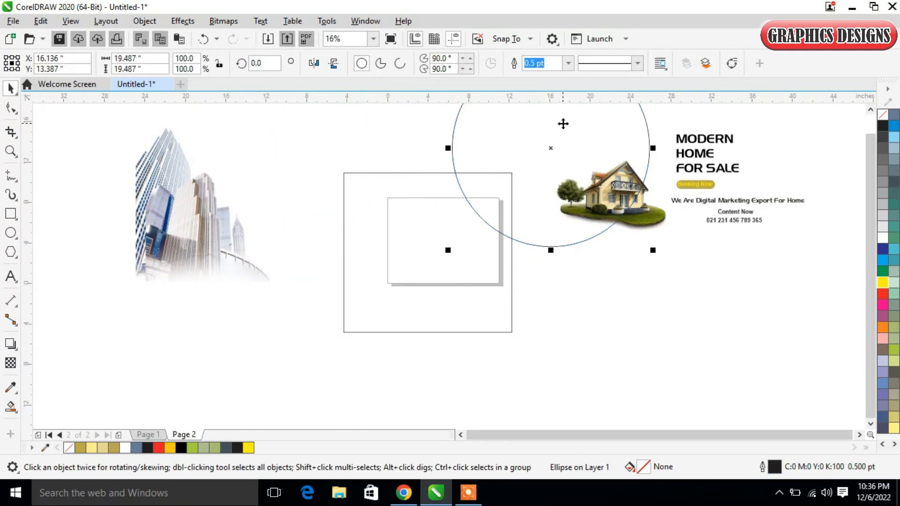
key("ctrl+z")
left_click_drag(609, 287, 570, 236)
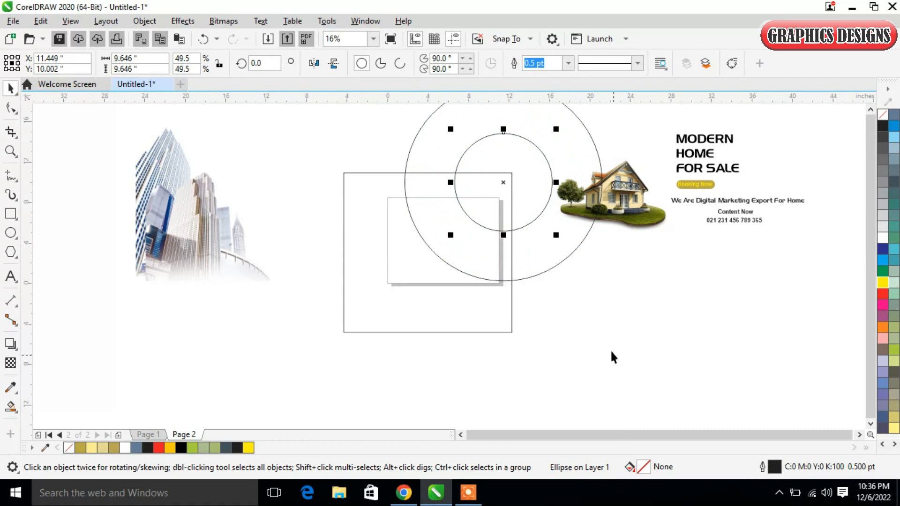
left_click(555, 270, "shift")
left_click_drag(504, 188, 323, 346)
Step: Smart-fill the two ring-shaped areas inside the rectangle with slate blue
left_click(17, 407)
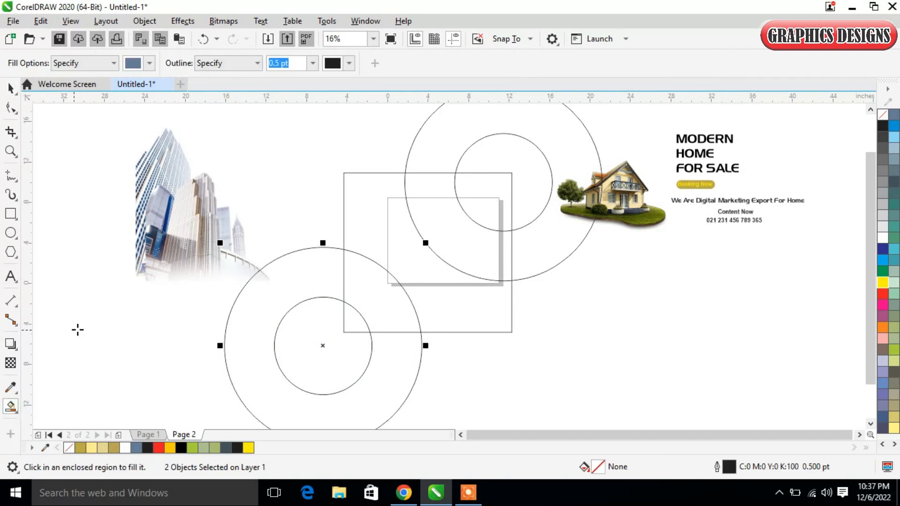
left_click(347, 313)
left_click(455, 241)
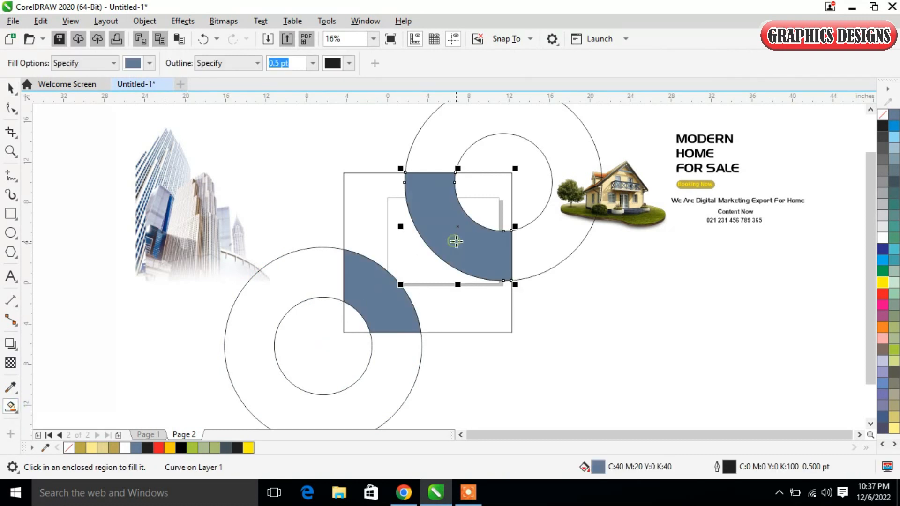
Step: Delete the construction circles so only the rectangle and the two filled bands remain
left_click(10, 88)
left_click(407, 401)
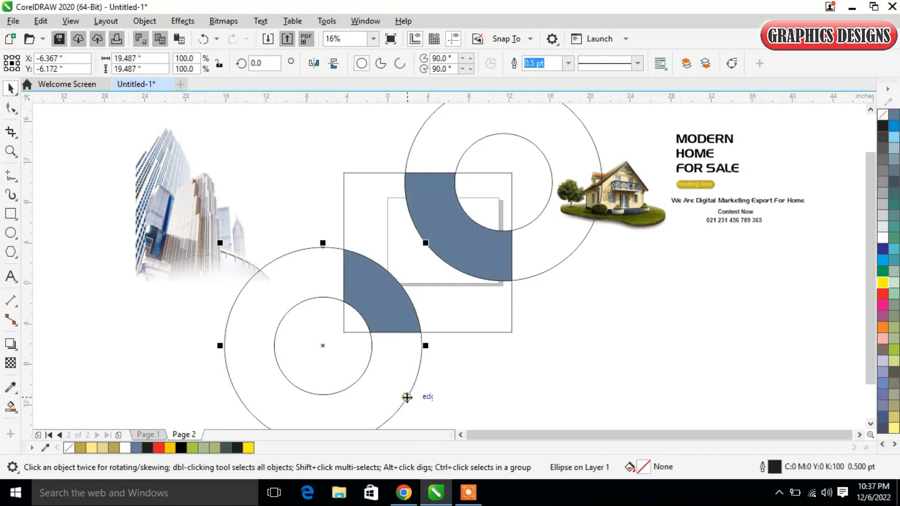
key("Delete")
left_click(550, 182)
key("Delete")
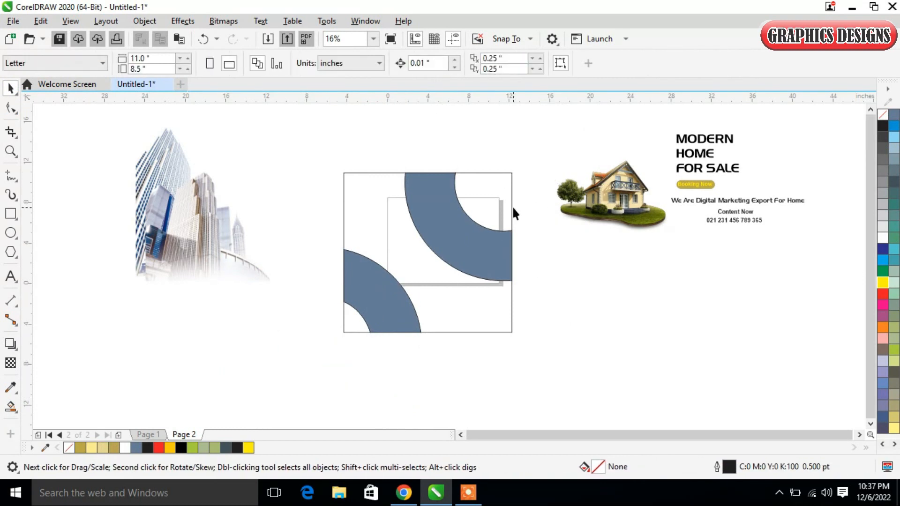
Step: Apply a vertical fountain fill to the rectangle, from light yellow at its upper edge to pale tan at its lower edge
key("F2")
left_click_drag(281, 144, 563, 360)
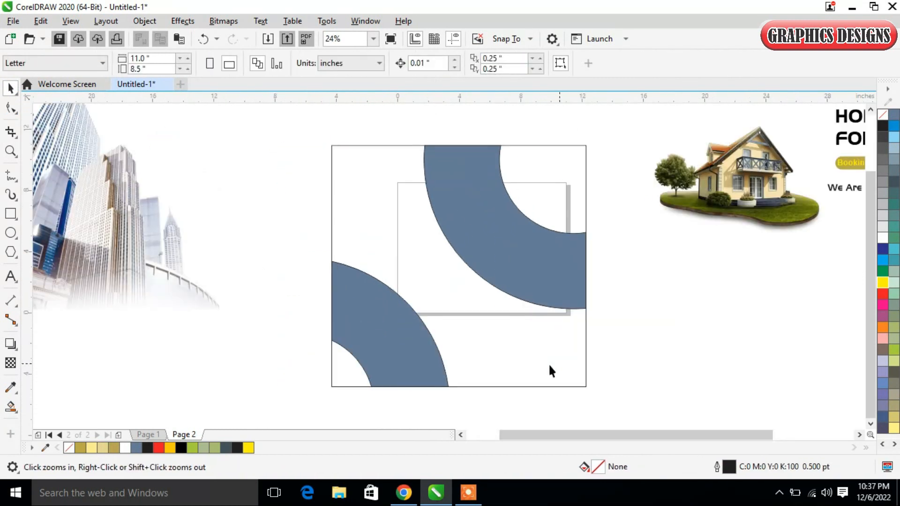
left_click(399, 202)
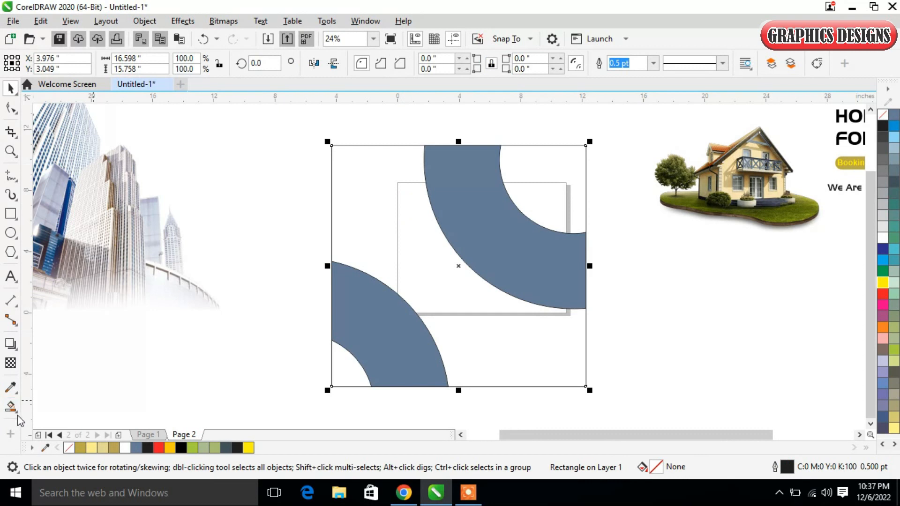
key("g")
left_click_drag(413, 146, 427, 386)
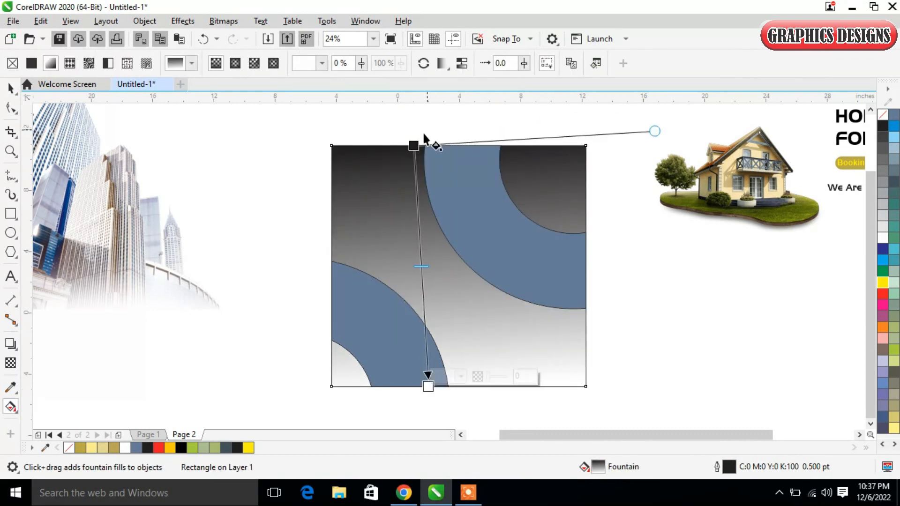
left_click(92, 448)
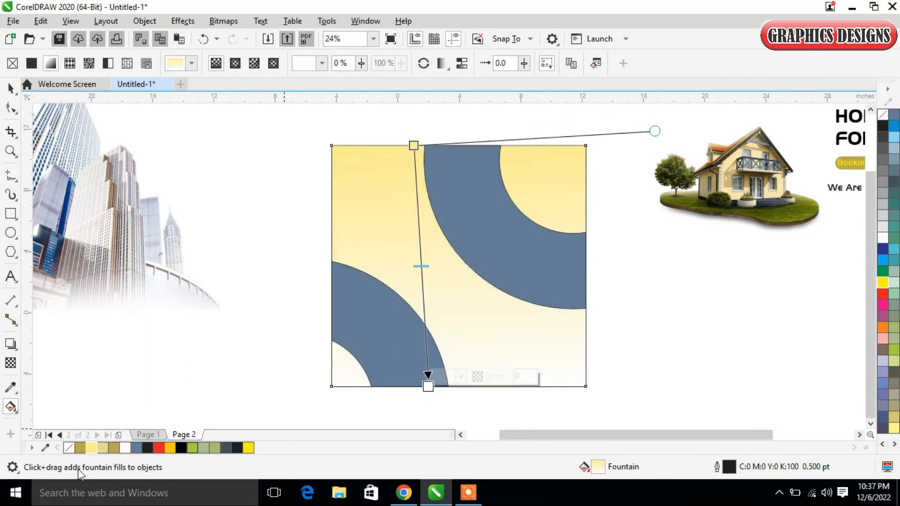
left_click(103, 448)
left_click_drag(429, 387, 424, 360)
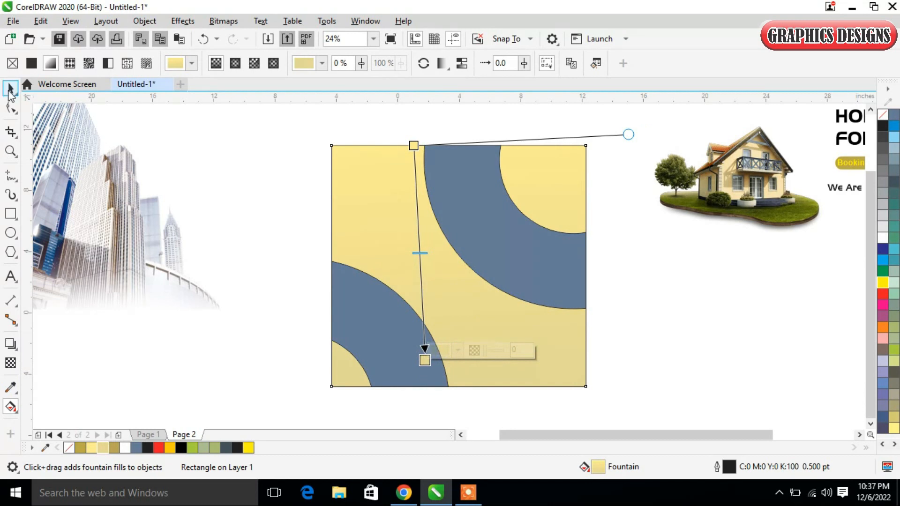
Step: Recolour both curved bands with dark gold (#B9AA44)
key("space")
left_click(493, 288)
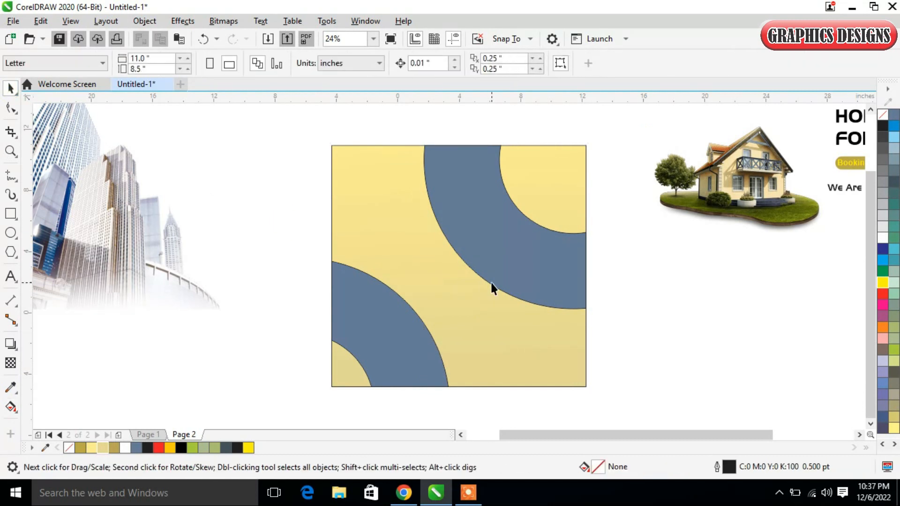
left_click(80, 448)
left_click(391, 357)
left_click(81, 448)
left_click(220, 346)
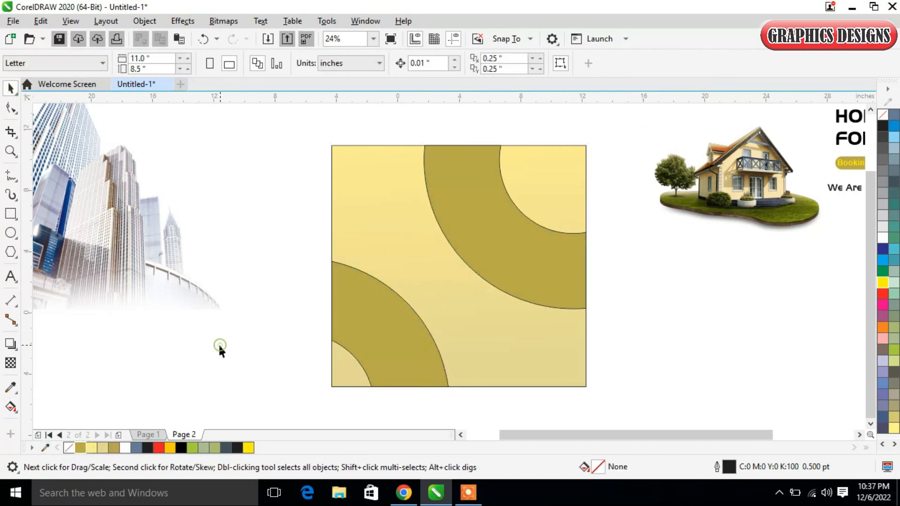
Step: Remove the outline from both curved bands
left_click(533, 269)
left_click(409, 357, "shift")
right_click(70, 449)
Step: Move the city skyscraper image over the artwork and PowerClip it inside the background rectangle
left_click(169, 325)
mouse_move(122, 239)
left_mouse_down()
mouse_move(333, 278)
mouse_move(396, 333)
left_mouse_up()
right_click(317, 248)
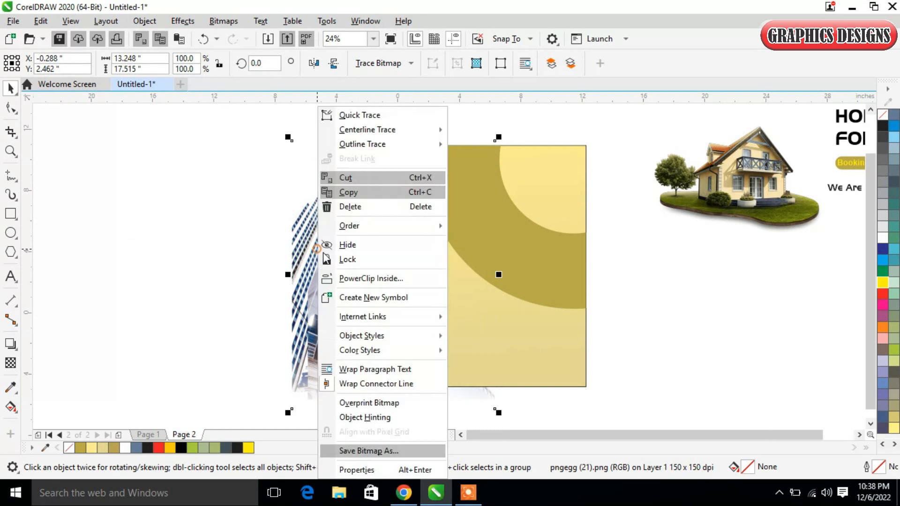
left_click(383, 280)
left_click(553, 342)
Step: Edit the PowerClip contents, shifting the skyscraper image toward the rectangle's centre and scaling it to 110%
right_click(514, 345)
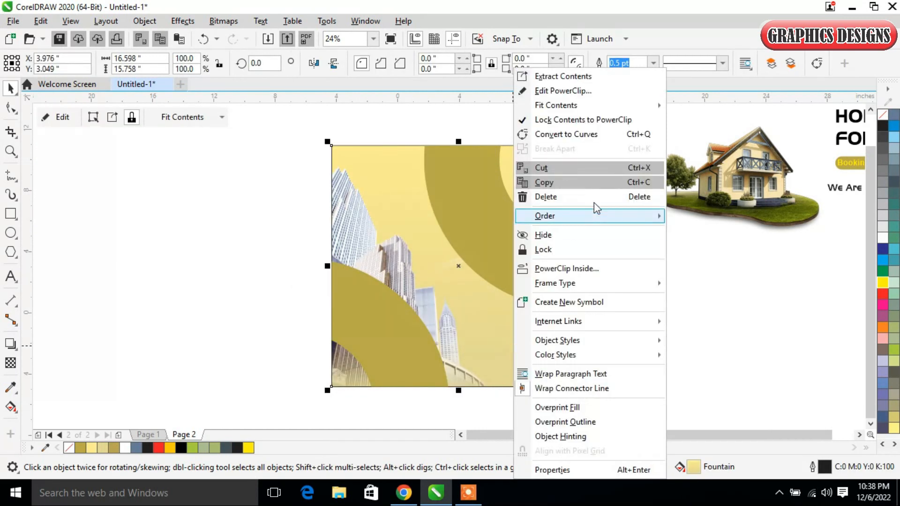
left_click(562, 91)
left_click_drag(383, 338, 423, 325)
left_click_drag(537, 397, 594, 412)
mouse_move(471, 334)
left_mouse_down()
mouse_move(490, 331)
mouse_move(477, 329)
left_mouse_up()
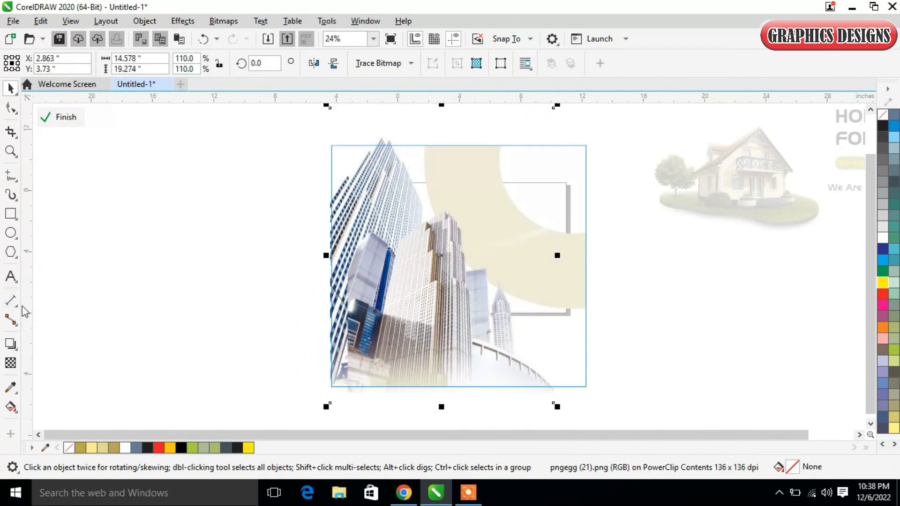
Step: Give the skyscraper image a uniform transparency of 87 and finish editing the PowerClip
left_click(10, 363)
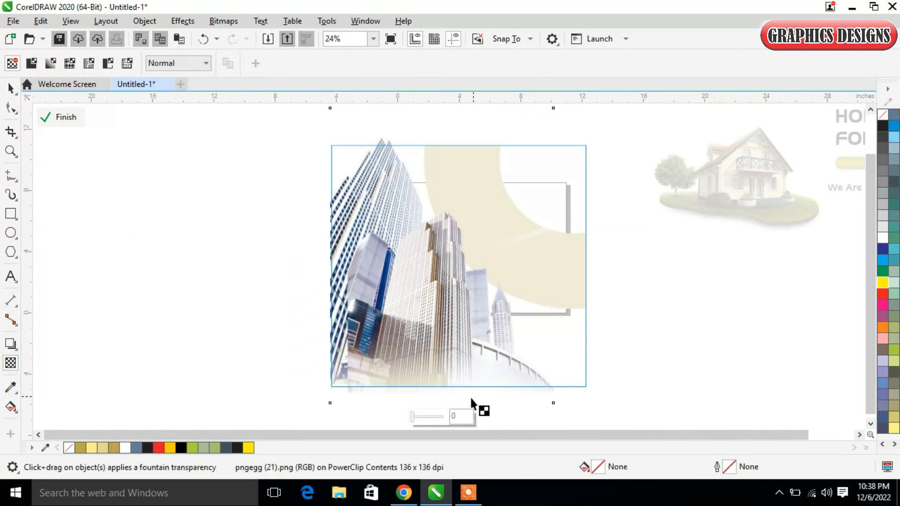
left_click(442, 419)
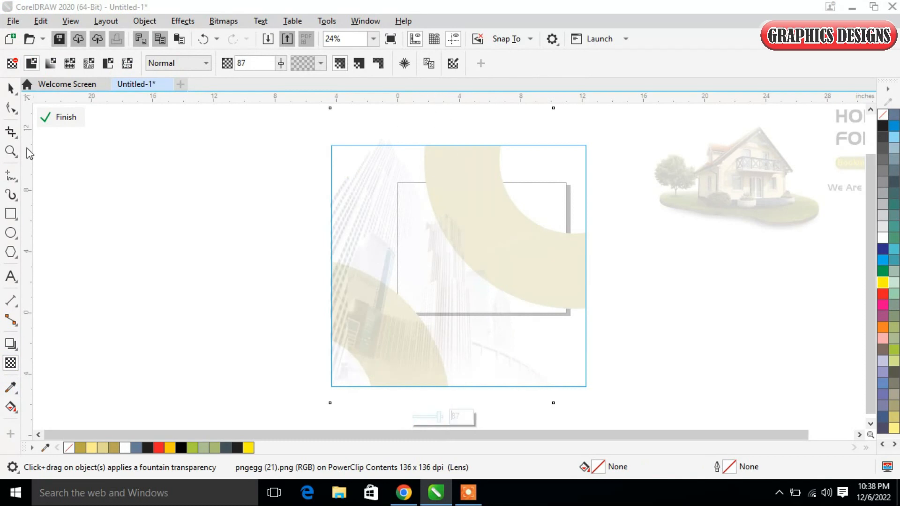
left_click(68, 119)
Step: Apply a uniform transparency of 21 to both gold curved bands
left_click(413, 346)
left_click(523, 257, "shift")
left_click(10, 363)
left_click_drag(435, 405, 436, 404)
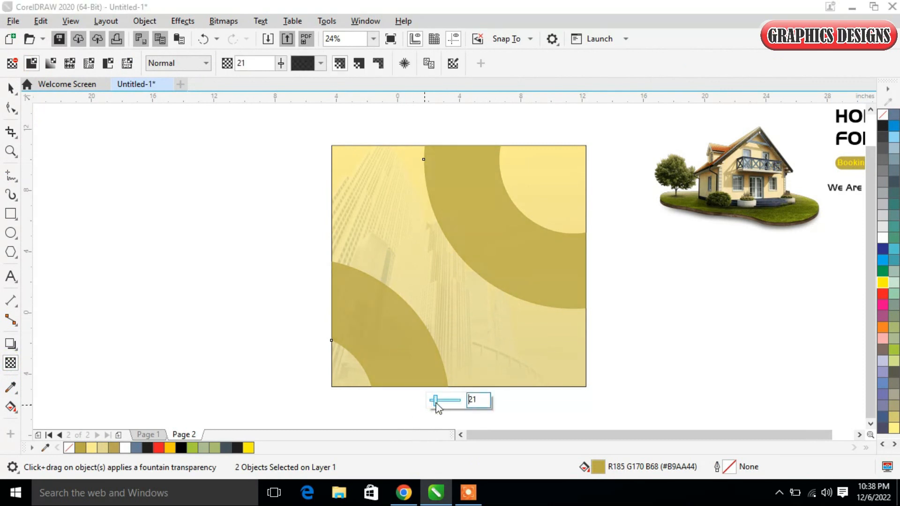
left_click(10, 88)
left_click(122, 150)
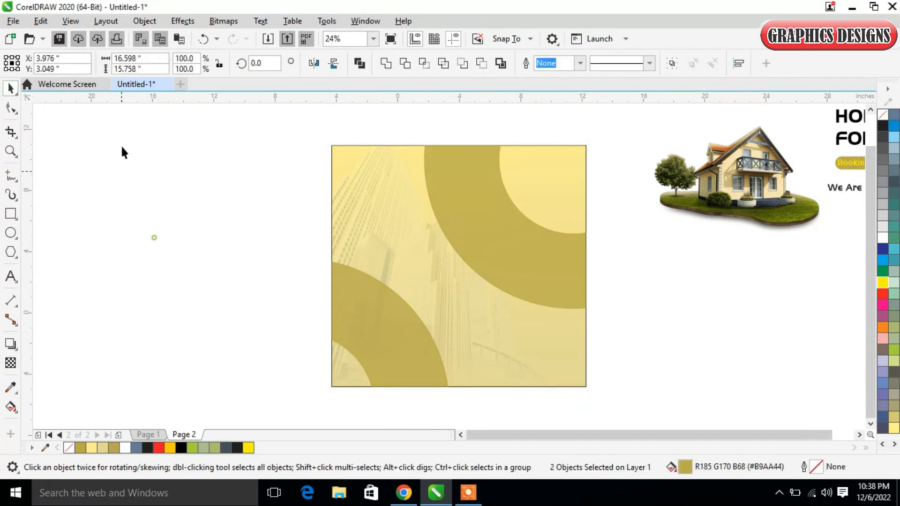
Step: Place the house image in front of the background on the poster's right half and nudge it slightly down and right
left_click_drag(749, 180, 523, 271)
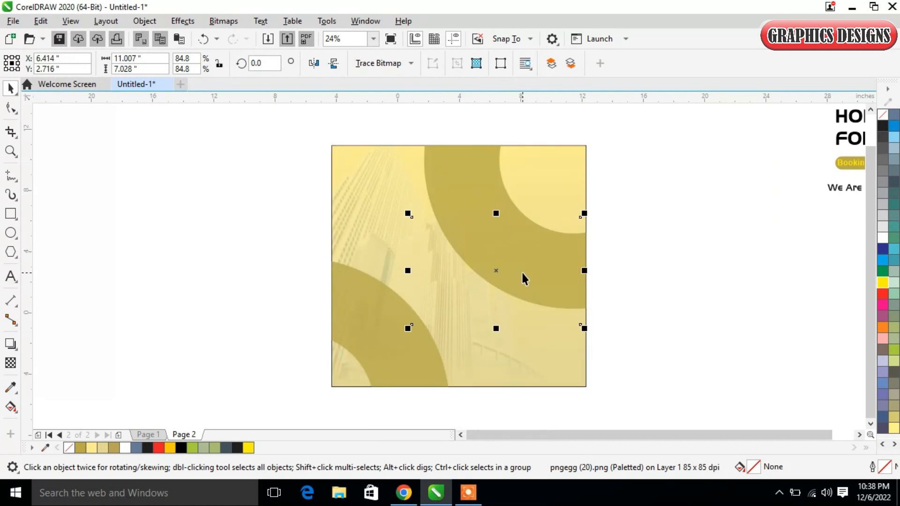
key("Down")
key("Down")
key("Down")
key("Down")
key("Down")
key("Down")
key("Down")
key("Down")
key("Down")
key("Down")
key("Down")
key("Right")
key("Right")
key("Right")
key("Right")
key("Right")
key("Right")
key("Right")
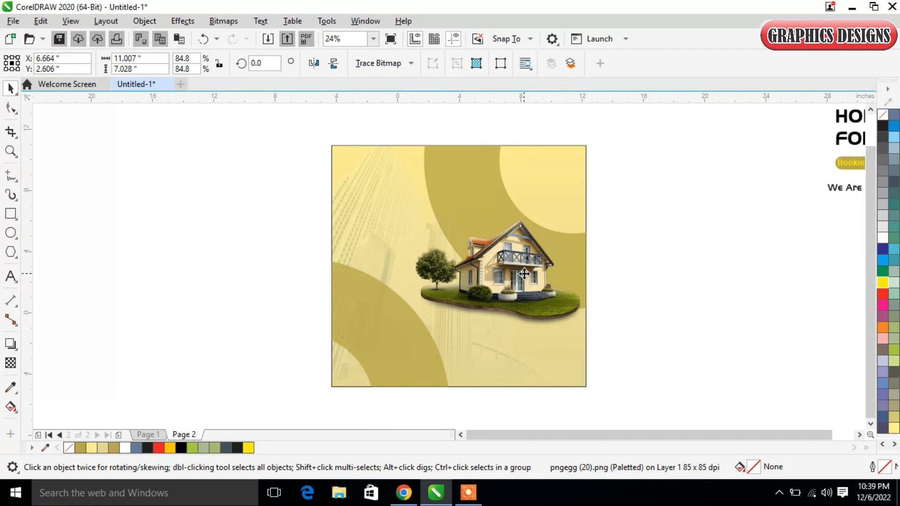
left_click(675, 287)
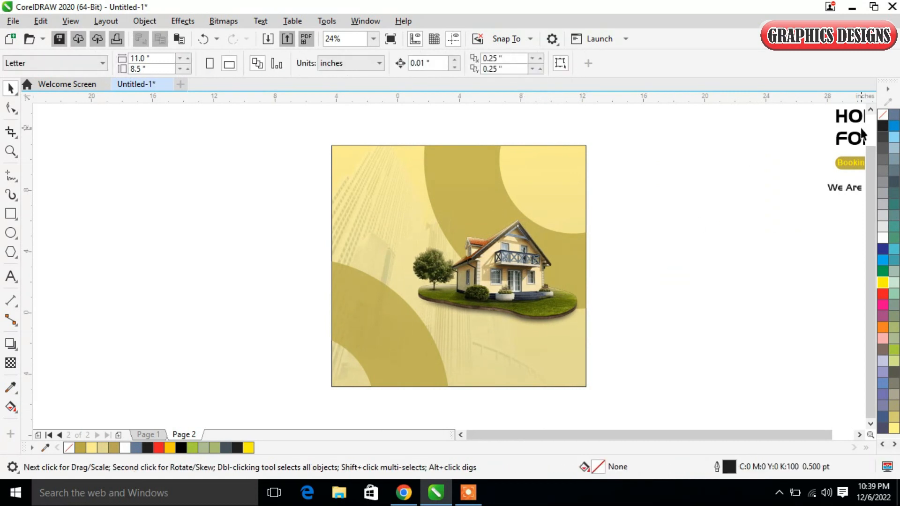
Step: Move the tagline and contact text block down and closer to the poster
scroll(742, 435, "right", 3)
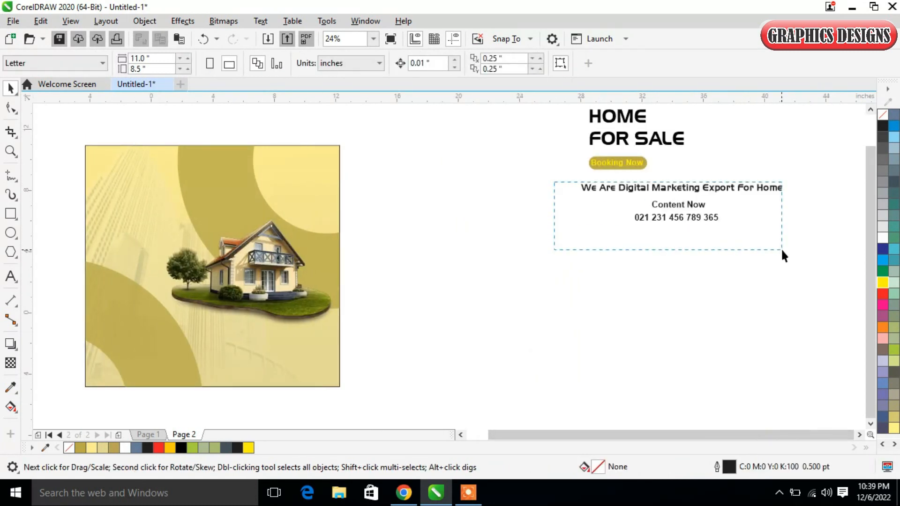
left_click_drag(780, 248, 781, 249)
mouse_move(732, 199)
left_mouse_down()
mouse_move(516, 266)
mouse_move(510, 352)
left_mouse_up()
Step: Place the MODERN HOME FOR SALE heading and the Booking Now label in the poster's upper-left area
mouse_move(679, 211)
left_mouse_down()
mouse_move(622, 134)
mouse_move(534, 151)
mouse_move(545, 120)
left_mouse_up()
left_click_drag(709, 261, 559, 127)
left_click_drag(612, 146, 125, 240)
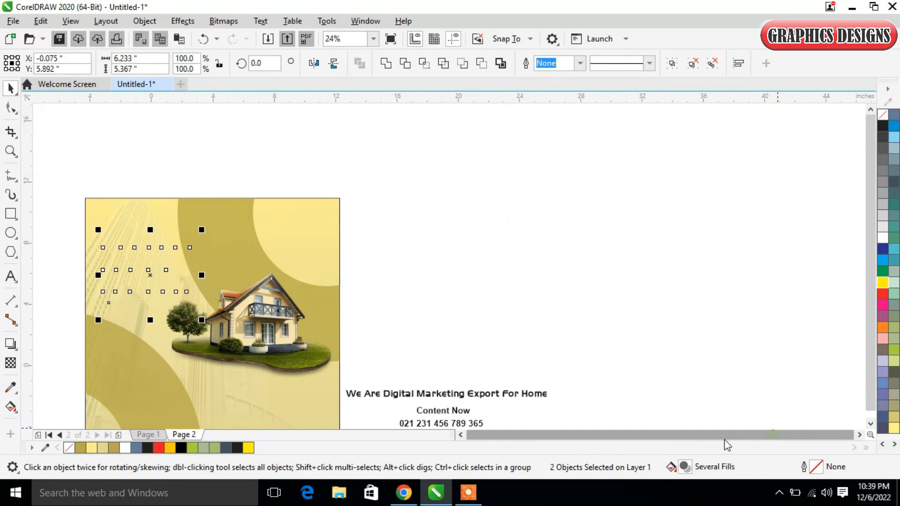
key("z")
left_click_drag(67, 141, 387, 409)
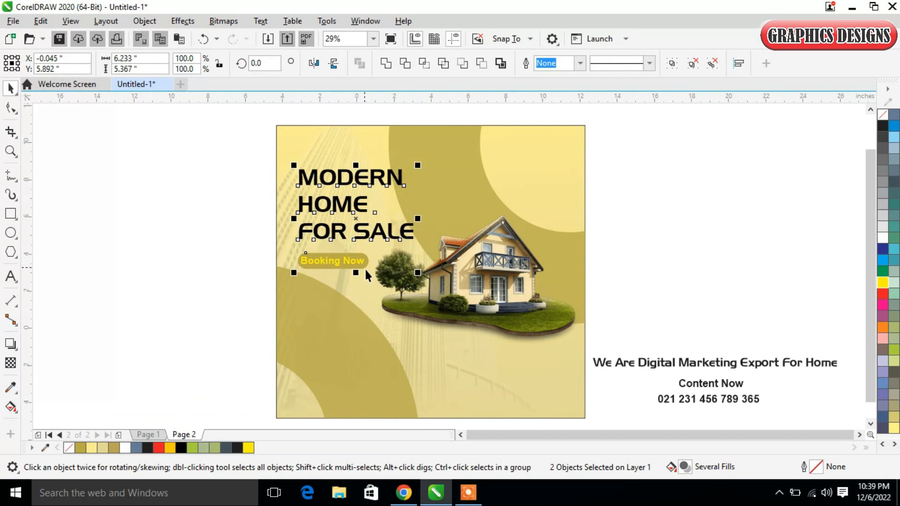
left_click_drag(365, 268, 368, 268)
left_click(694, 297)
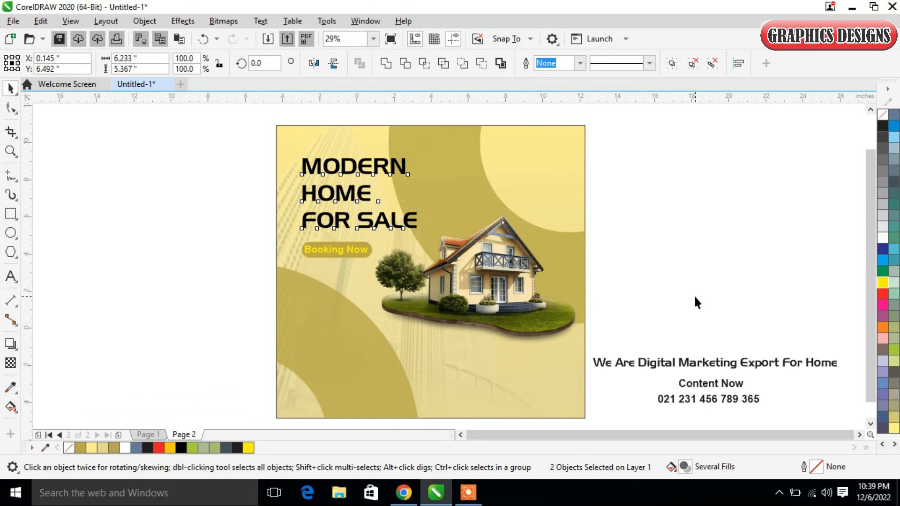
Step: Place the tagline, the Content Now text and the phone number line on the poster below the house
scroll(870, 232, "down", 1)
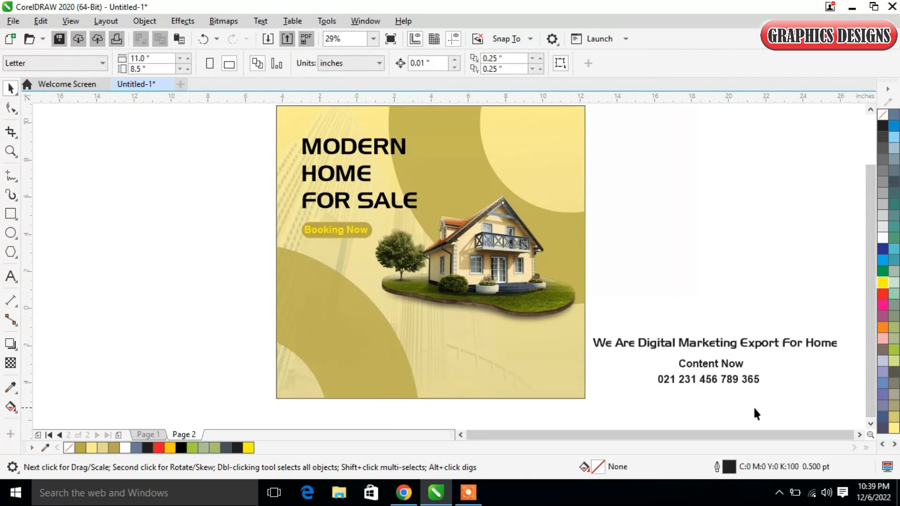
left_click_drag(846, 407, 846, 406)
left_click_drag(759, 356, 468, 343)
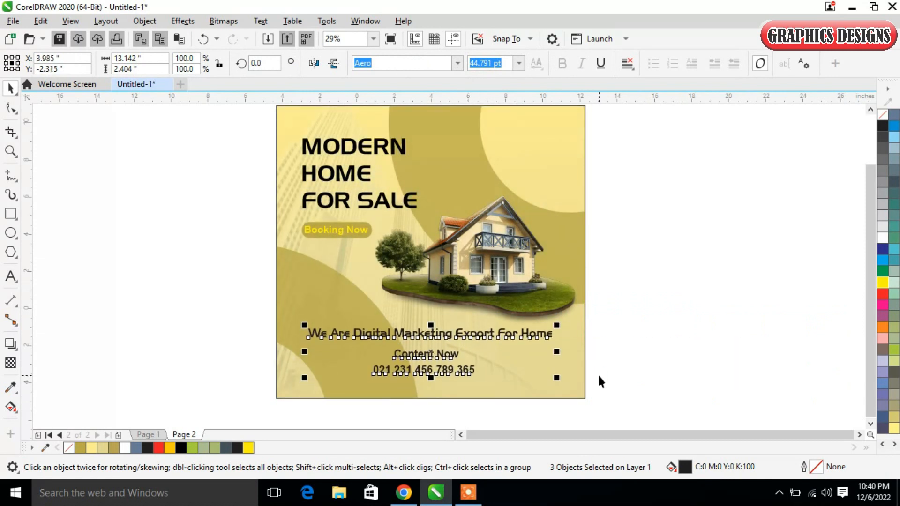
left_click(648, 323)
Step: Draw a rectangle about 4.75 by 1 inch around the Content Now text and round its corners to about 0.366 inch
key("F6")
left_click_drag(382, 344, 470, 362)
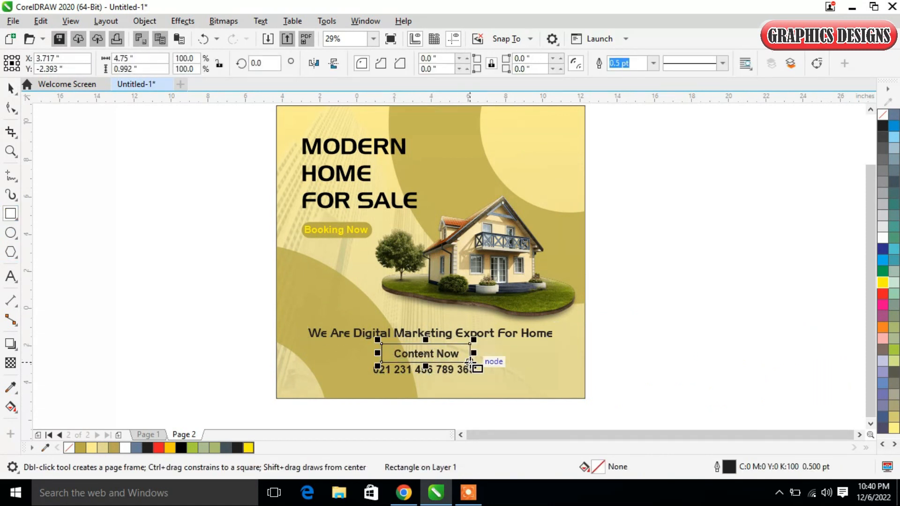
key("F10")
key("z")
left_click(426, 315)
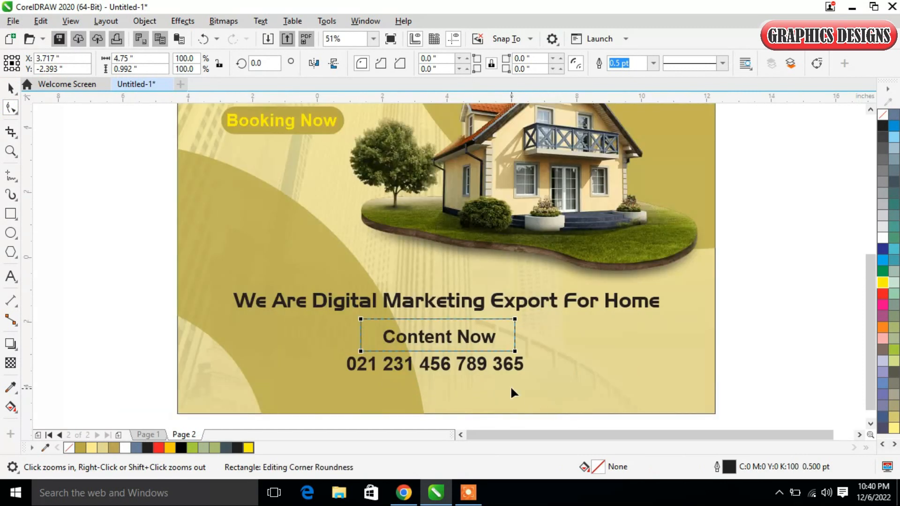
left_click_drag(515, 320, 503, 328)
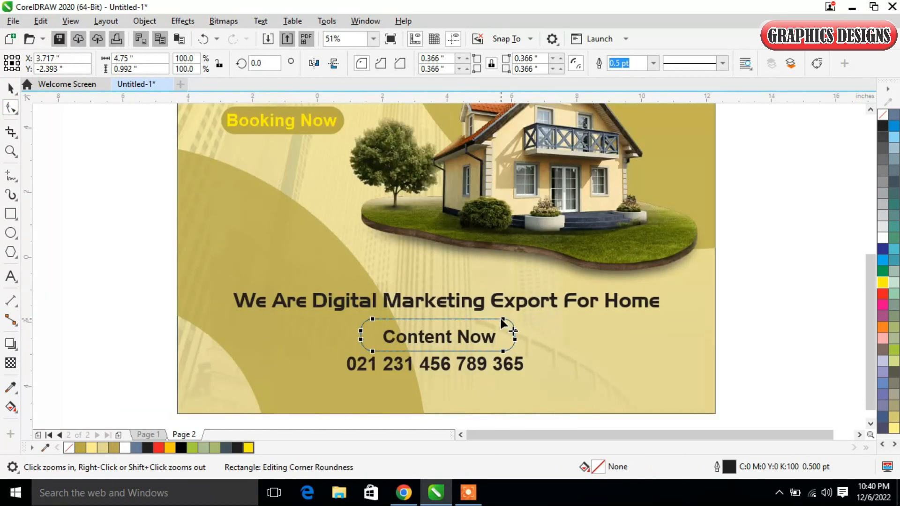
Step: Round the Content Now rectangle's corners to about 0.496 inch and fill it with gold #B9AA44, stacked behind the text
left_click_drag(502, 319, 497, 321)
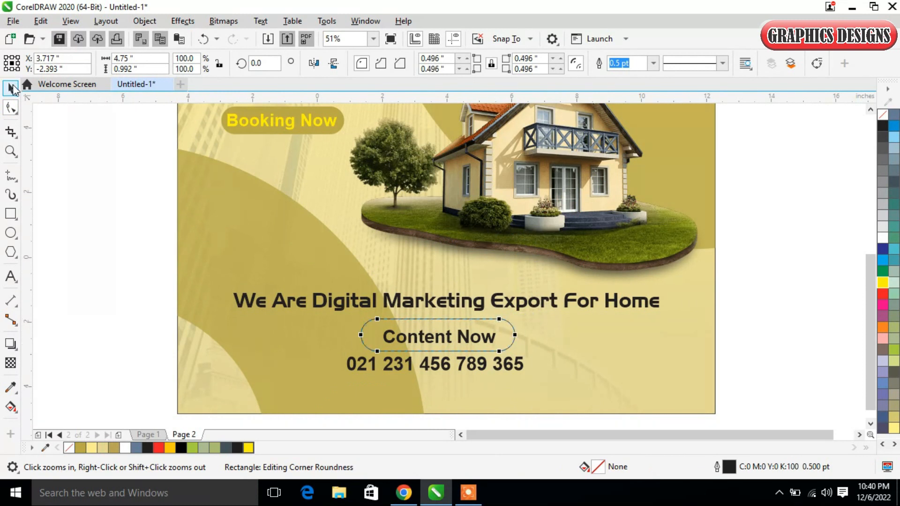
left_click(11, 87)
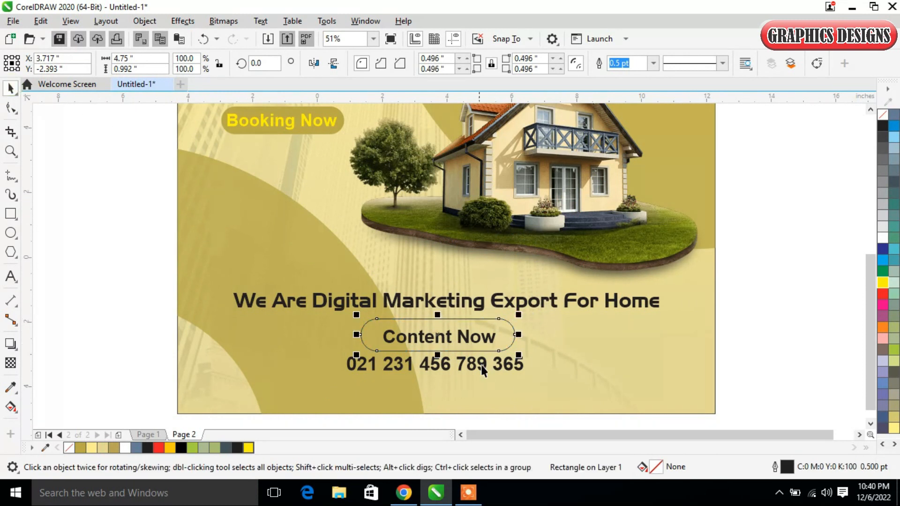
left_click(80, 448)
key("ctrl+Page_Down")
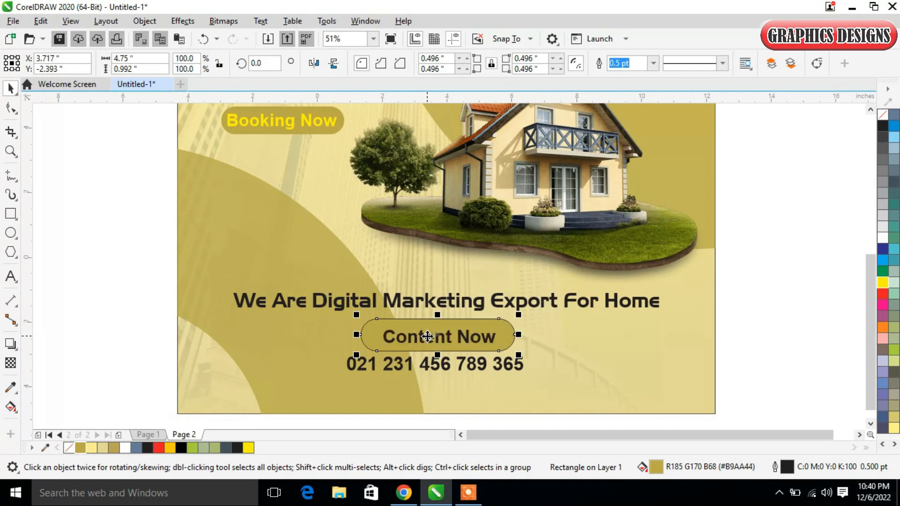
Step: Colour the Content Now text yellow and remove the outline from its rounded rectangle
left_click(7, 88)
left_click(468, 342)
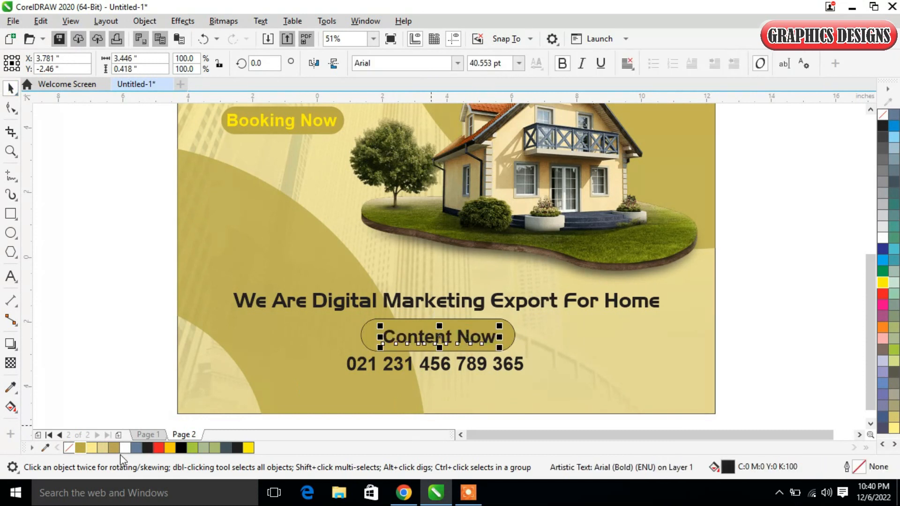
left_click(247, 448)
left_click(249, 448)
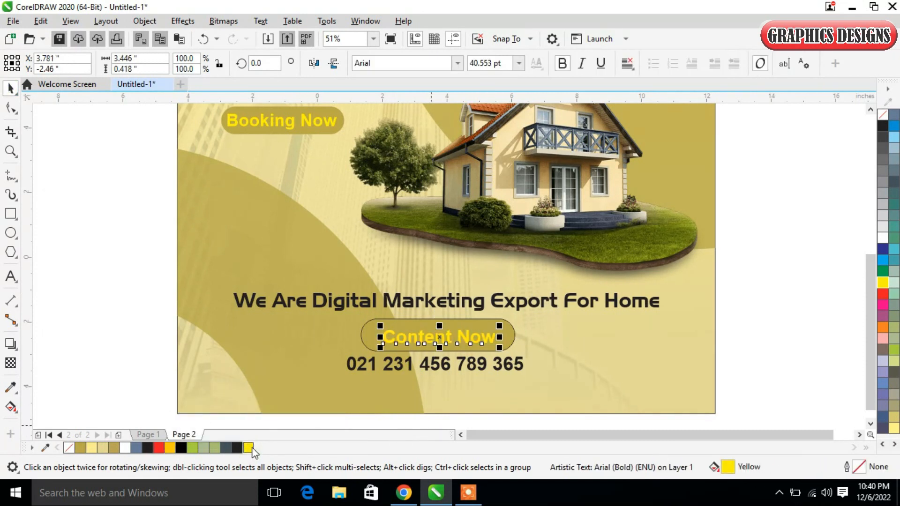
left_click(367, 334)
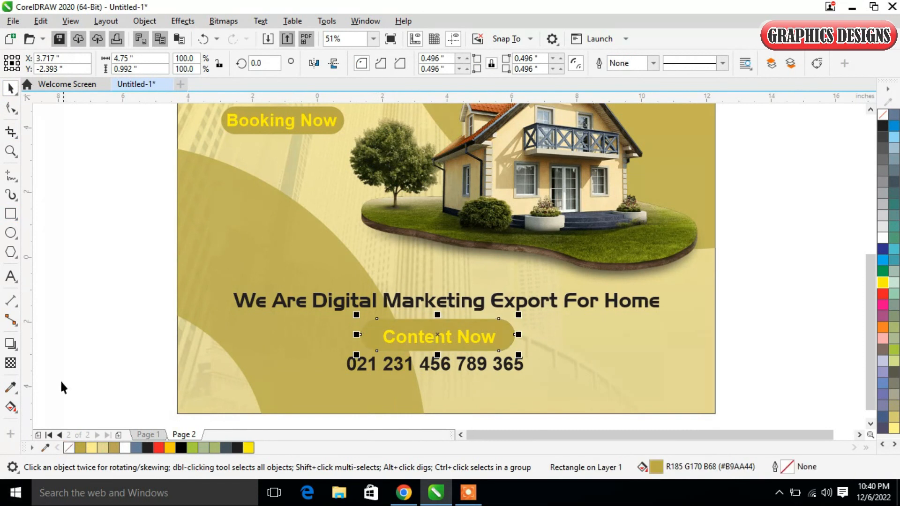
Step: Lower the phone number line slightly below the Content Now label and centre it horizontally on the poster
left_click(505, 366)
key("Down")
key("Down")
key("Down")
key("Down")
key("Down")
key("Down")
key("Down")
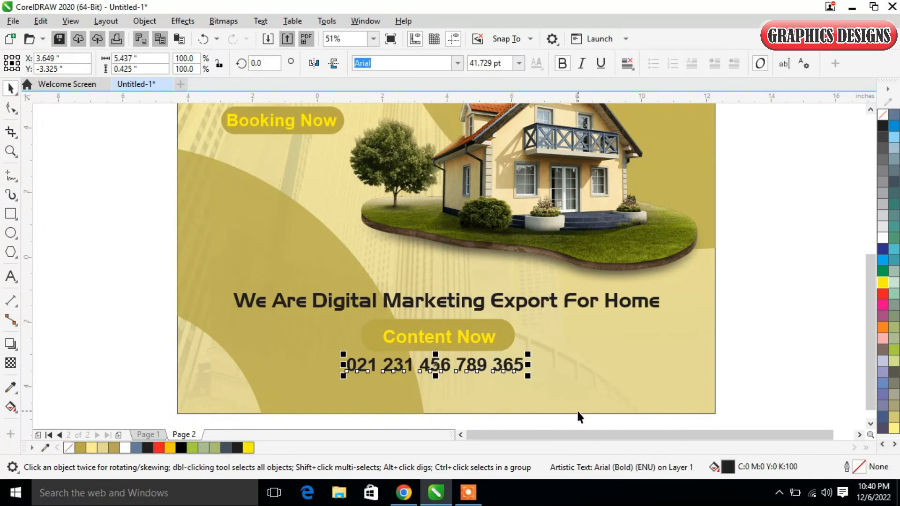
key("Down")
key("Down")
key("Down")
key("Down")
key("Down")
key("Down")
key("Down")
key("Right")
key("Right")
key("Right")
key("Right")
key("Right")
key("Right")
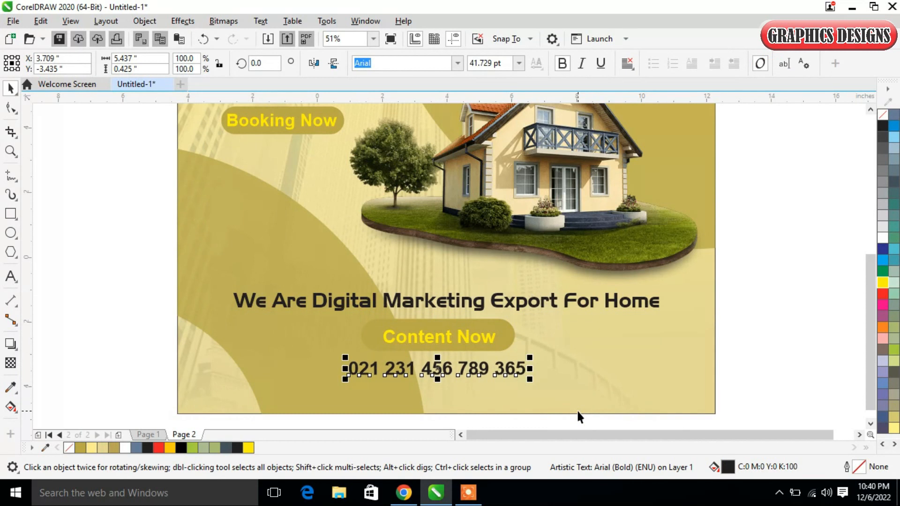
left_click(669, 395, "shift")
key("c")
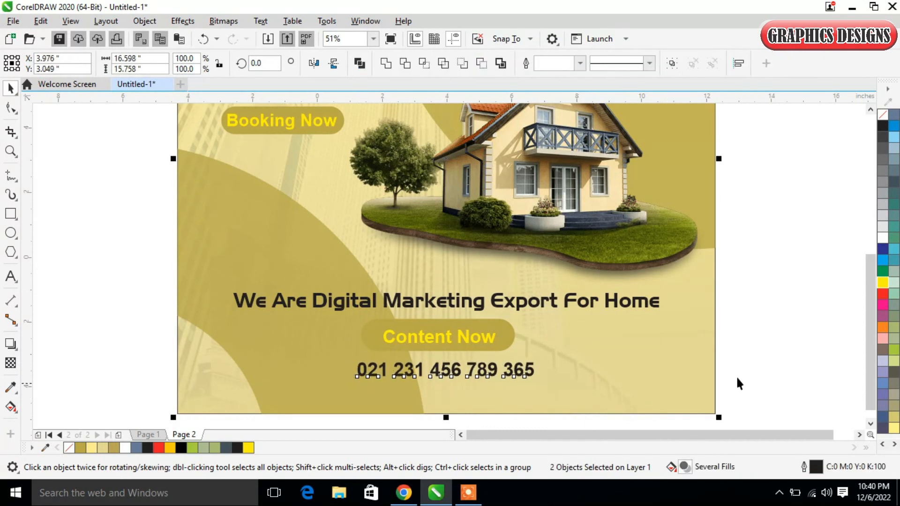
left_click(818, 358)
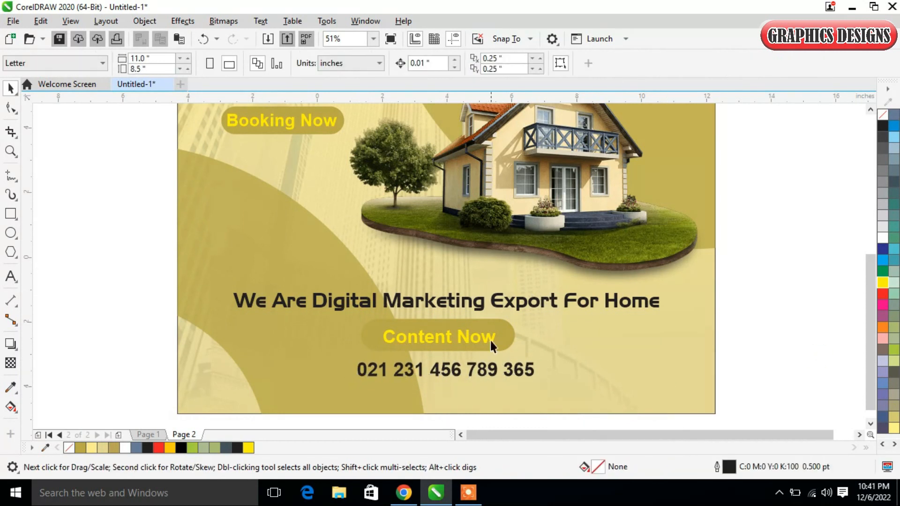
Step: Centre the tagline horizontally on the poster
left_click(344, 308)
left_click(620, 351, "shift")
left_click(781, 321)
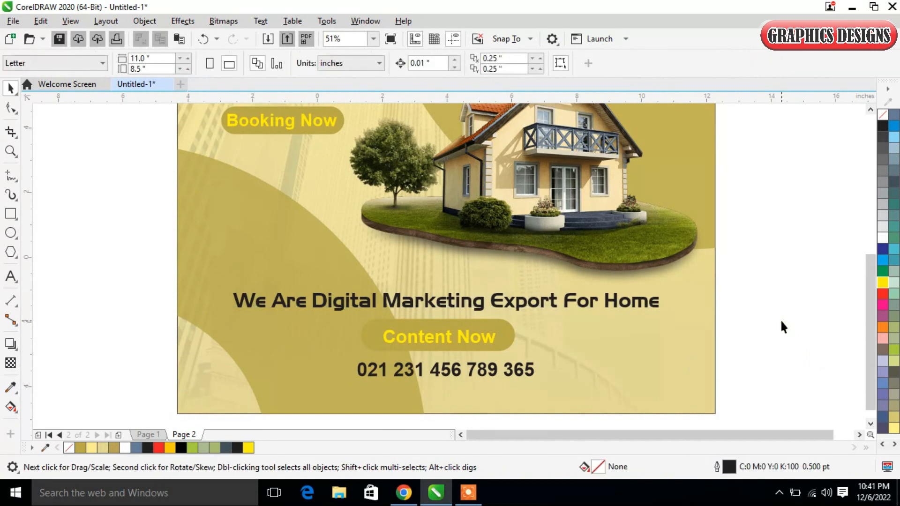
Step: Add a two-line text reading LOGO HERE in the empty area beside the poster
scroll(750, 346, "down", 2)
left_click_drag(872, 285, 873, 259)
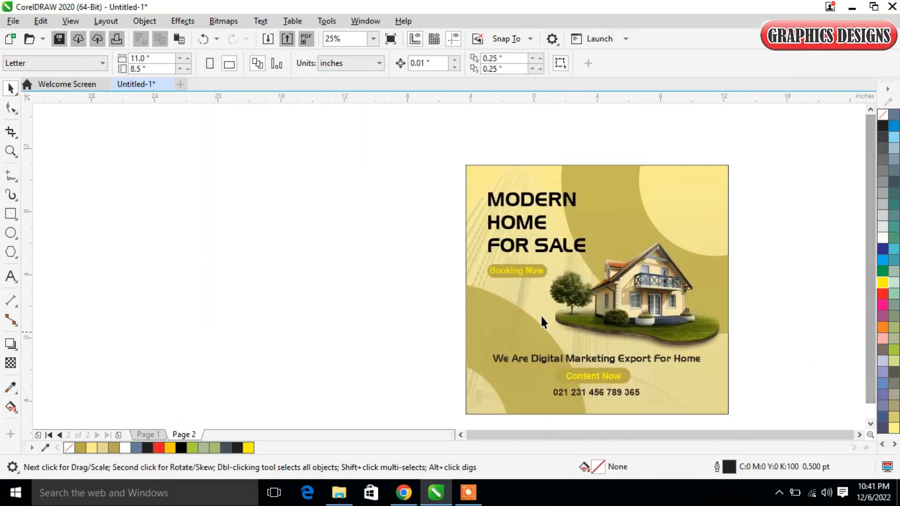
left_click(10, 276)
left_click(183, 253)
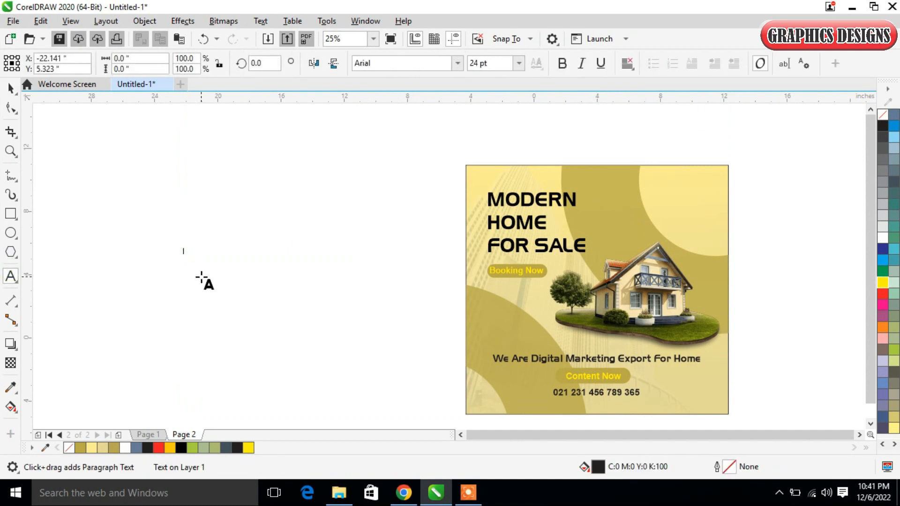
type("LOGO")
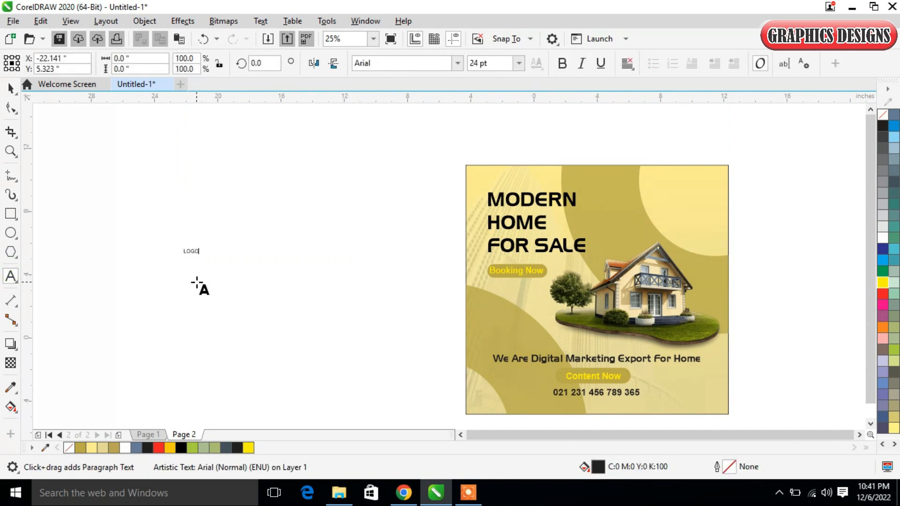
key("Escape")
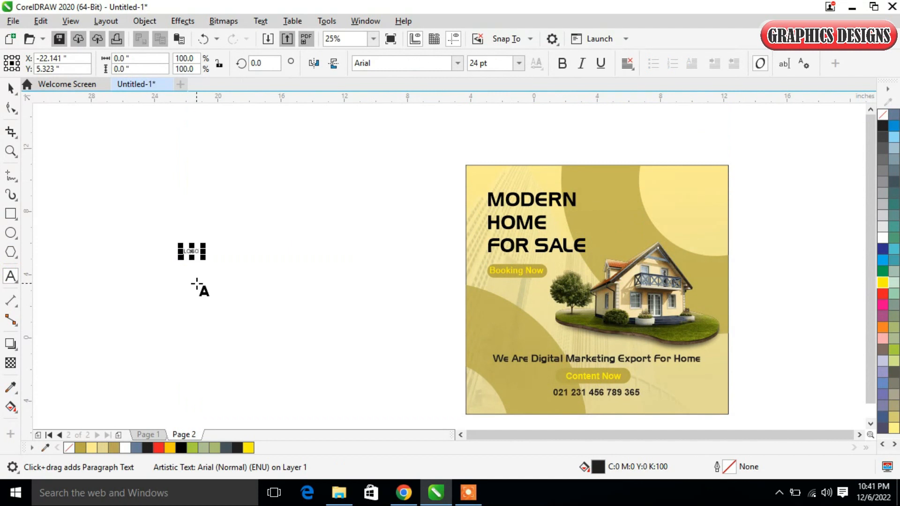
key("Return")
type("HE")
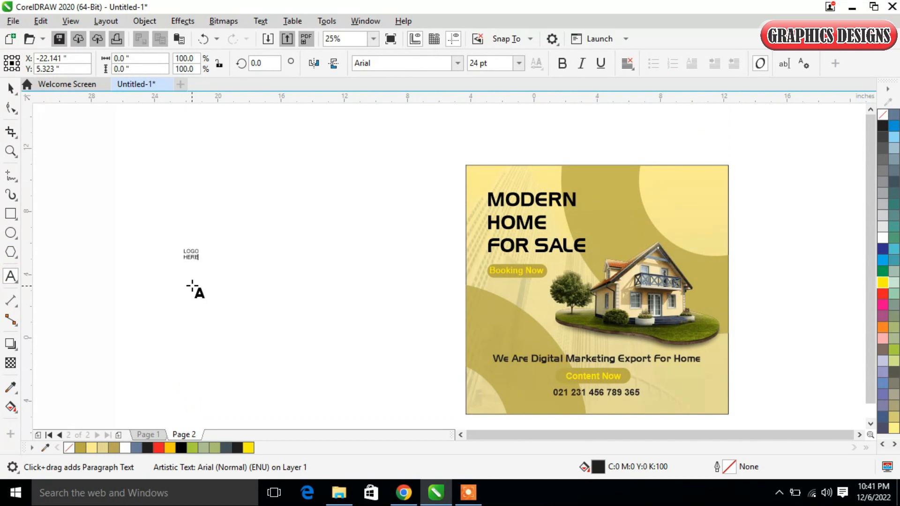
type("RE")
key("Escape")
left_click(10, 87)
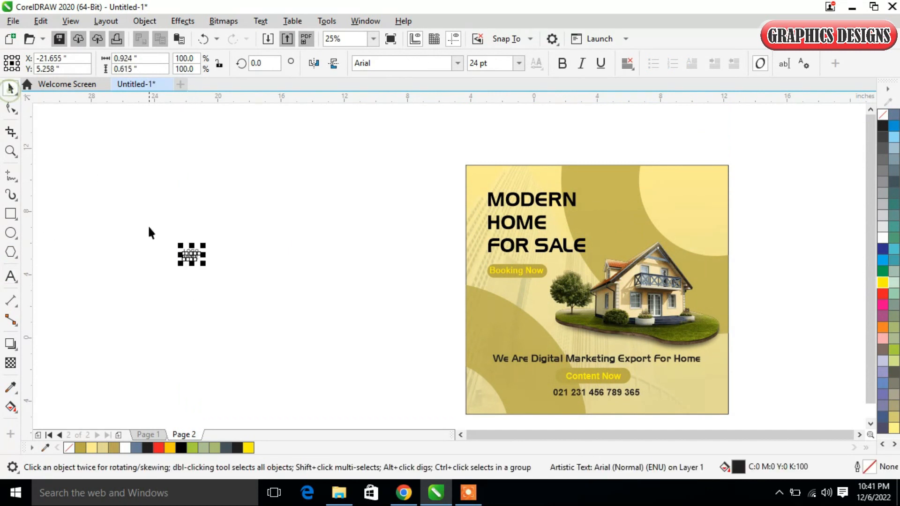
Step: Enlarge the LOGO HERE text to about 32 pt and place it in the light circle at the poster's upper-right corner
left_click_drag(204, 267, 692, 201)
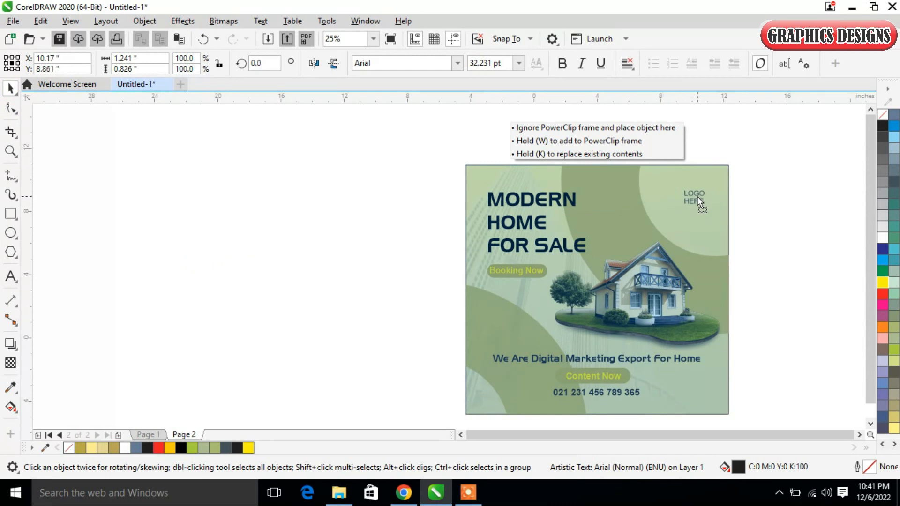
left_click_drag(699, 196, 703, 196)
left_click(773, 198)
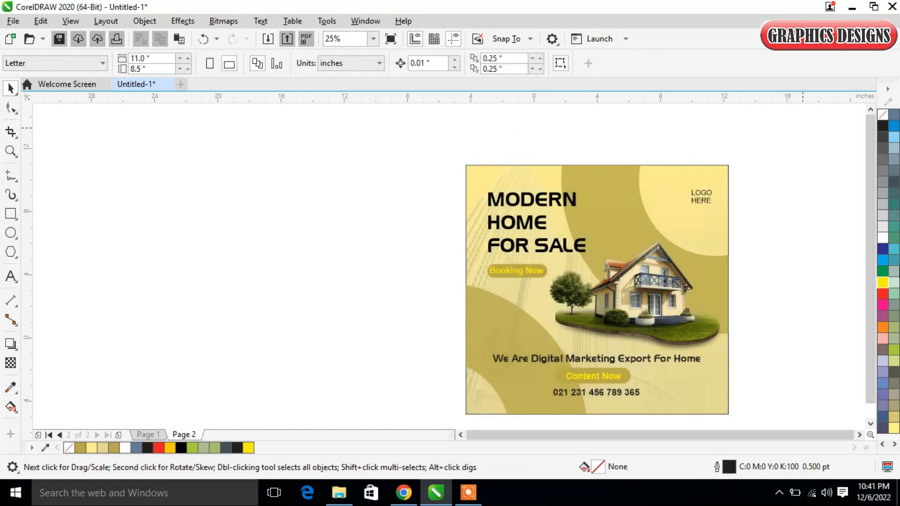
Step: Add a drop shadow to the Booking Now label, cast straight down with Multiply mode, opacity 50 and feather 15
scroll(871, 257, "down", 1)
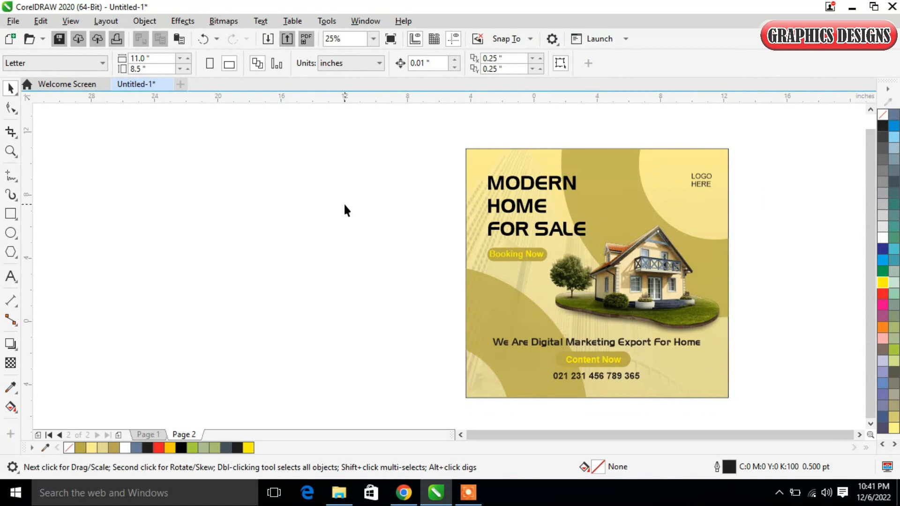
key("z")
left_click_drag(406, 136, 789, 417)
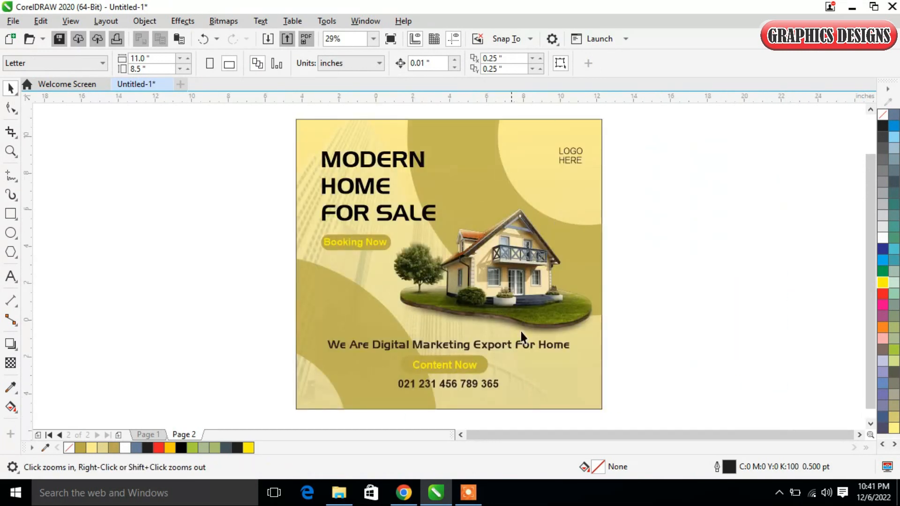
left_click(347, 241)
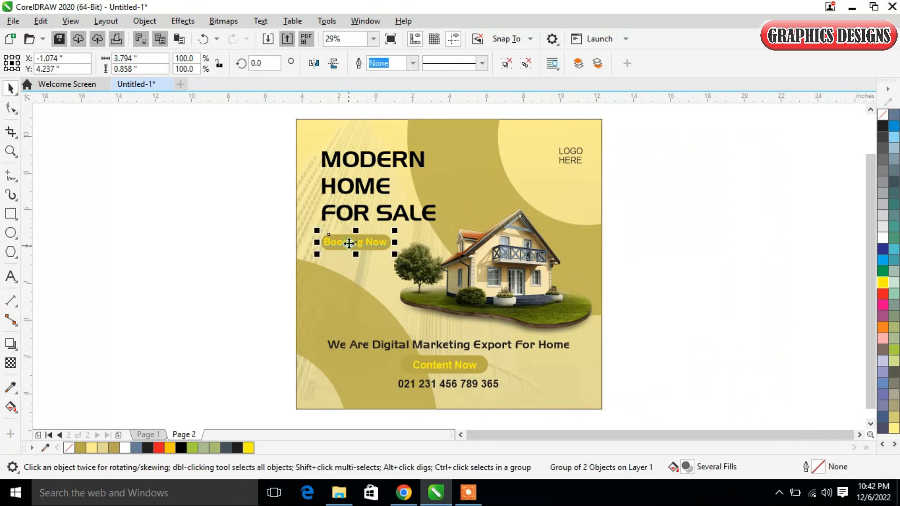
left_click(10, 344)
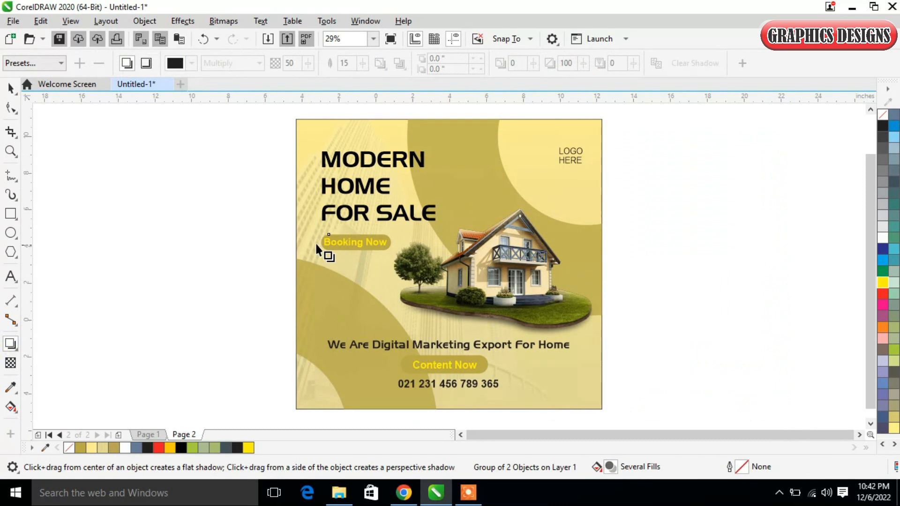
left_click_drag(322, 241, 398, 242)
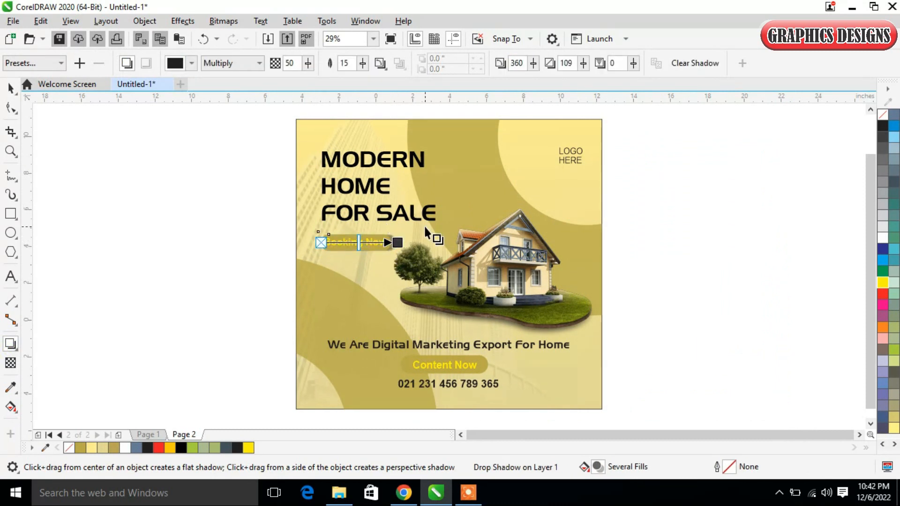
left_click_drag(356, 235, 355, 256)
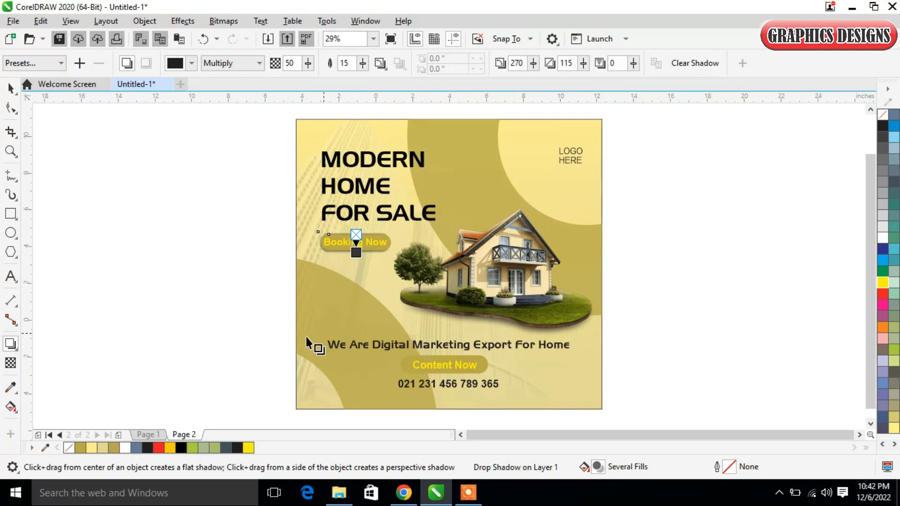
left_click(10, 88)
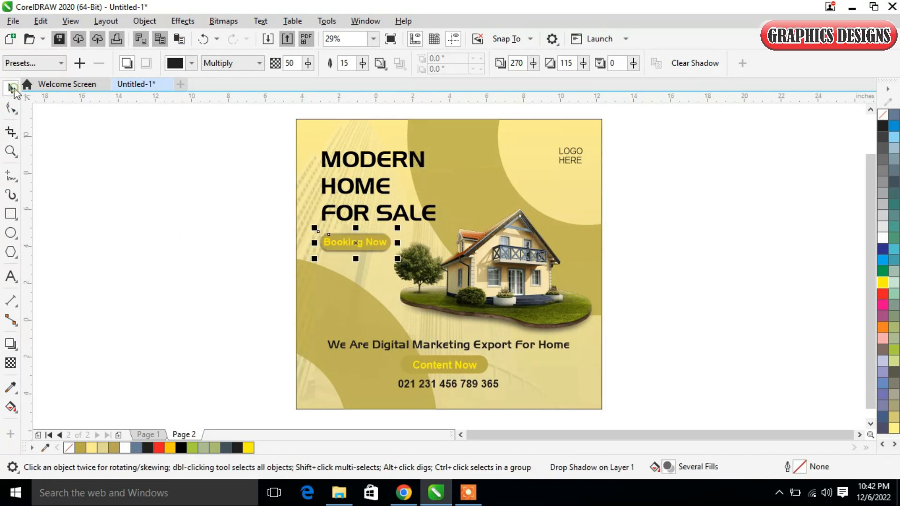
left_click(215, 303)
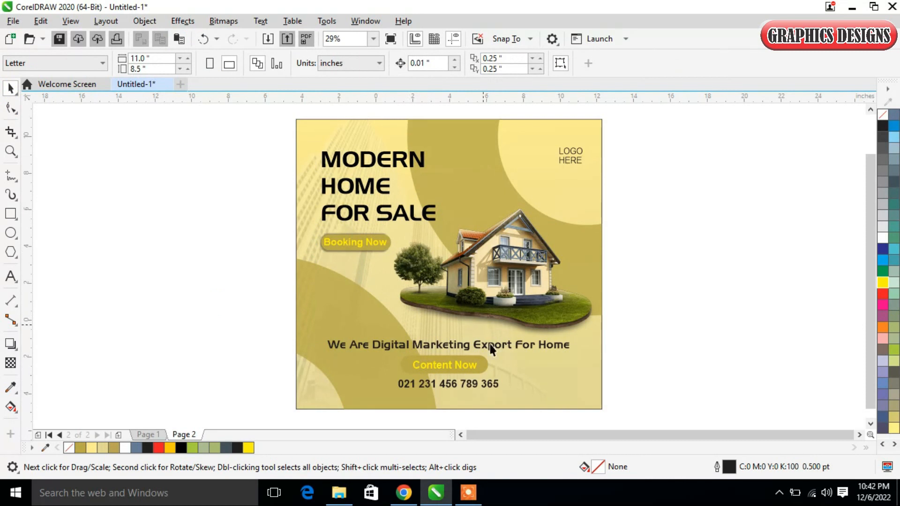
Step: Group the Content Now text with its rounded rectangle and give the group a drop shadow cast straight down
left_click_drag(251, 357, 504, 375)
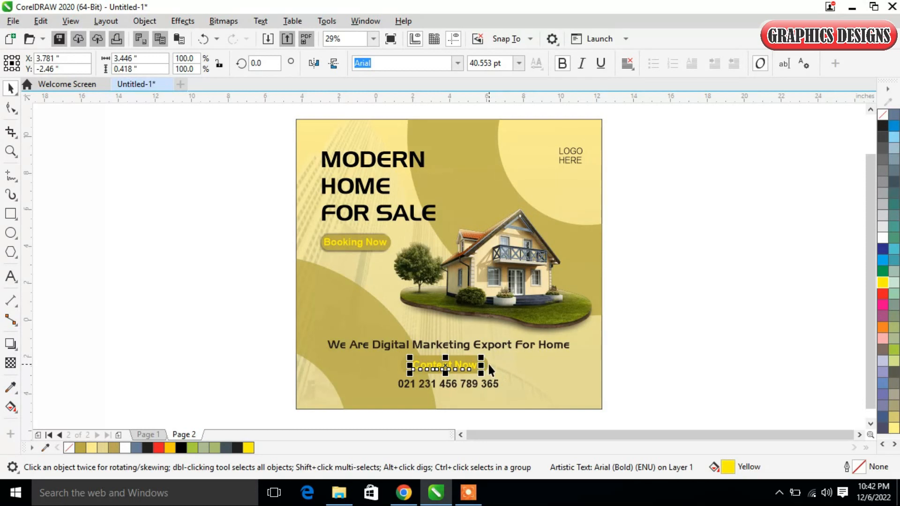
left_click(486, 365, "shift")
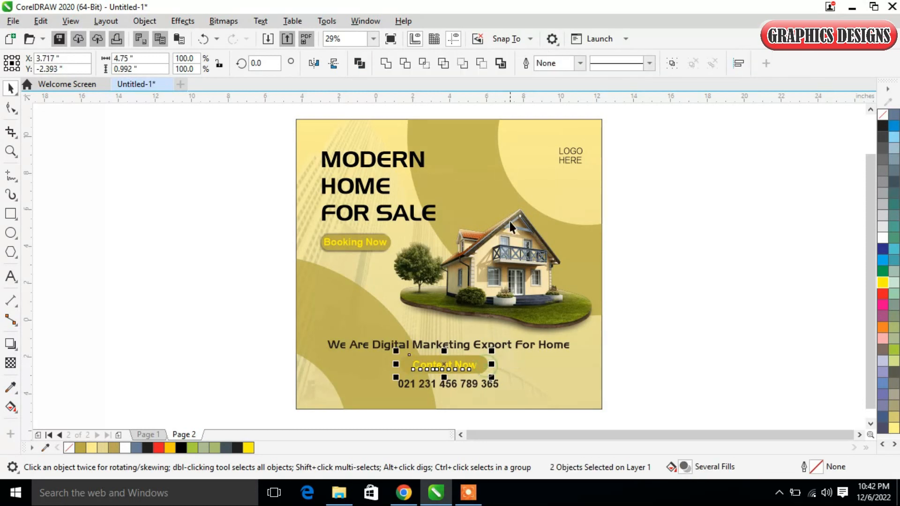
left_click(672, 65)
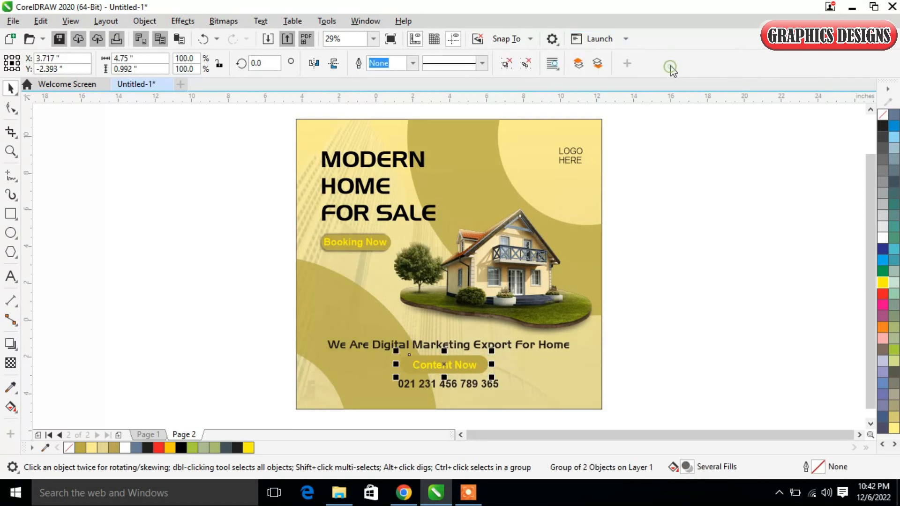
left_click(11, 344)
key("z")
left_click_drag(365, 324, 512, 396)
left_click_drag(490, 247, 469, 335)
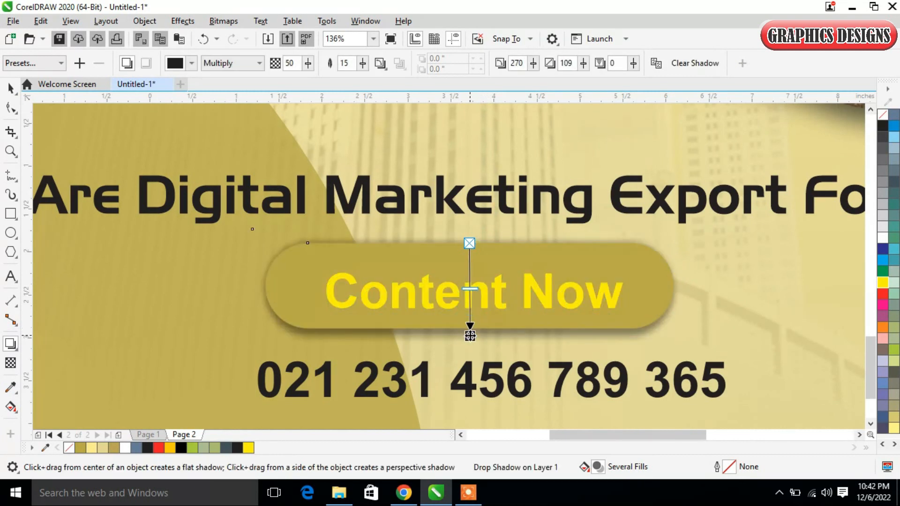
Step: Set the Content Now label's shadow feather to 9 and its opacity to 67
left_click(363, 65)
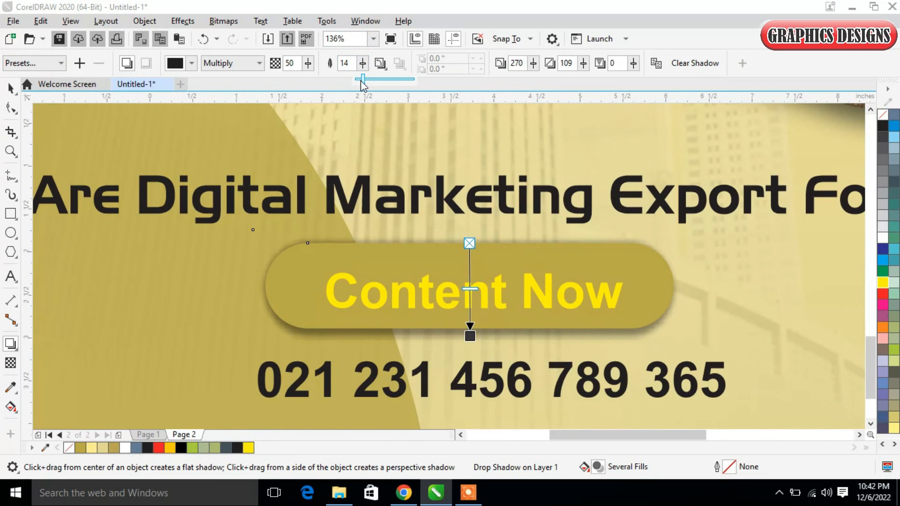
left_click_drag(361, 81, 358, 82)
left_click(308, 62)
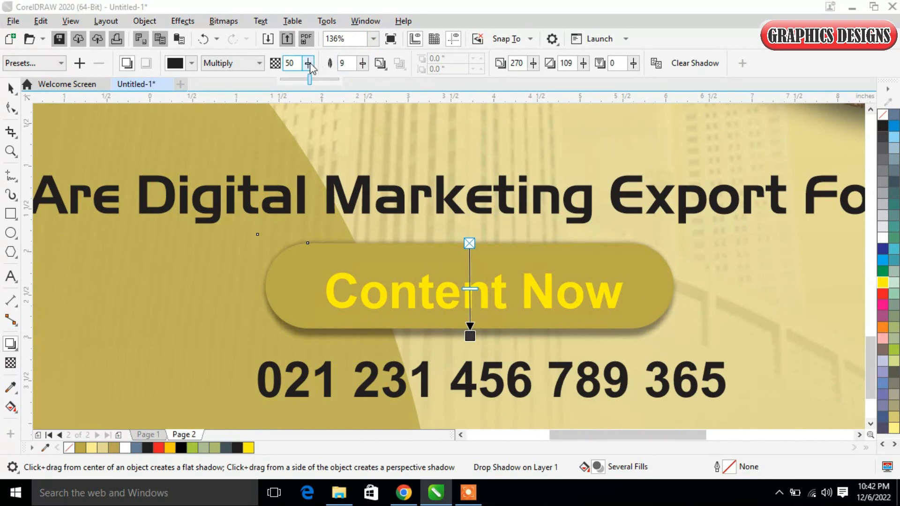
left_click(320, 81)
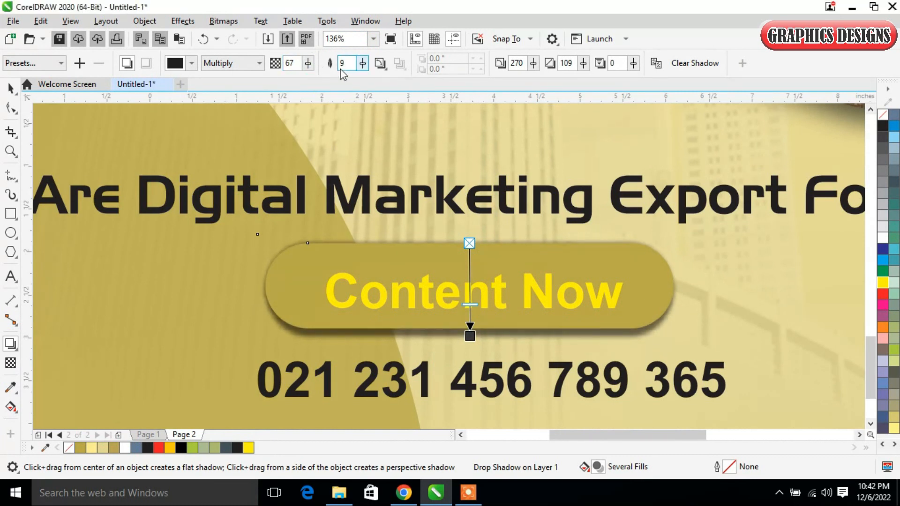
left_click(10, 88)
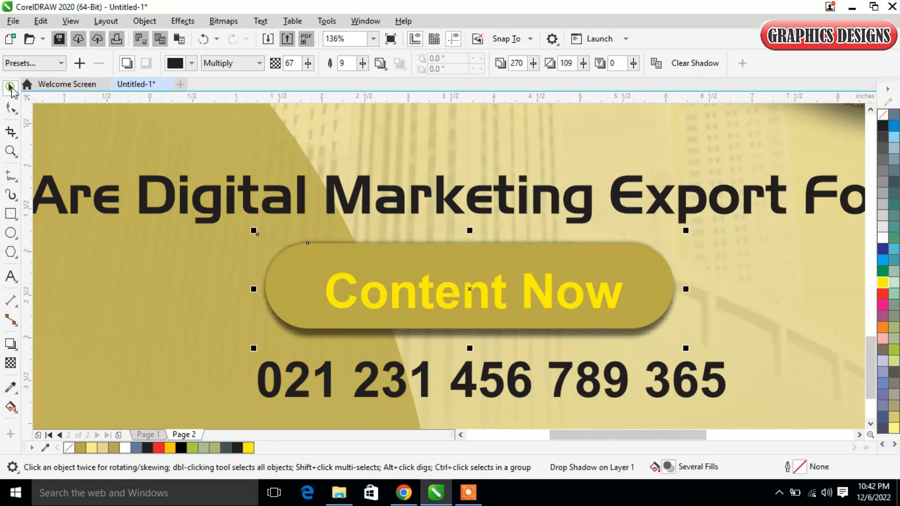
Step: Set the Booking Now label's straight-down drop shadow to feather 8 and opacity 57
scroll(161, 204, "down", 3)
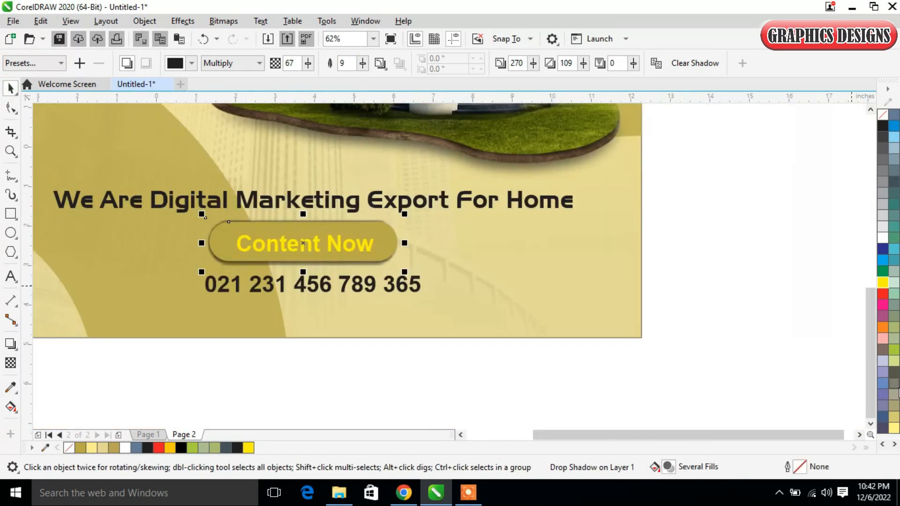
left_click_drag(870, 338, 872, 277)
left_click(117, 205)
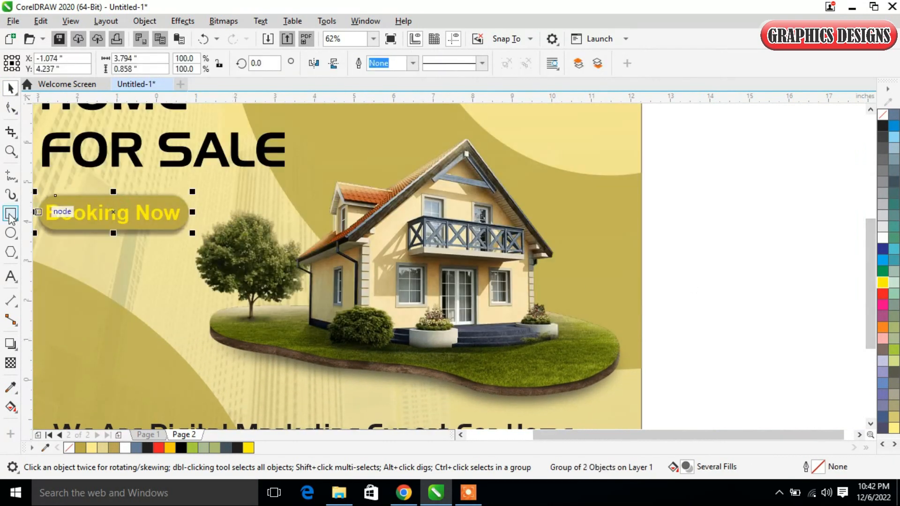
left_click(11, 343)
left_click_drag(114, 196, 113, 234)
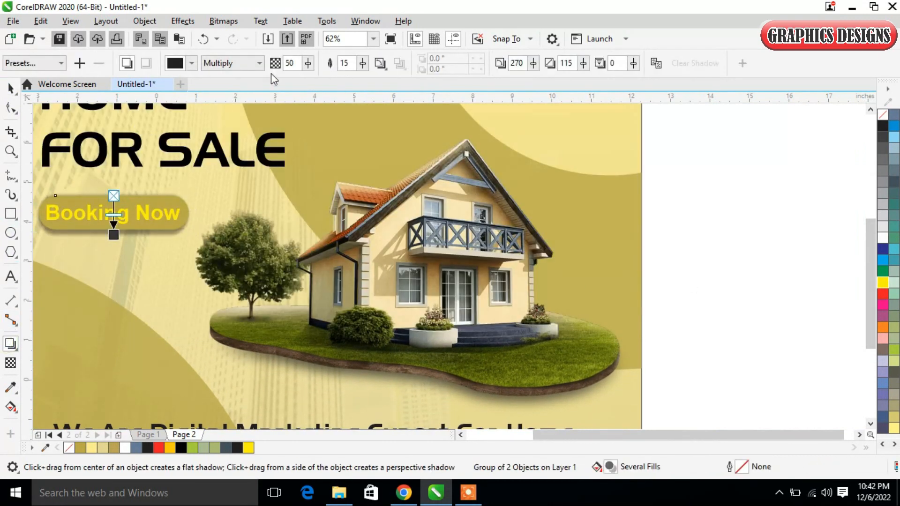
left_click(362, 66)
left_click_drag(360, 79, 314, 81)
left_click(308, 63)
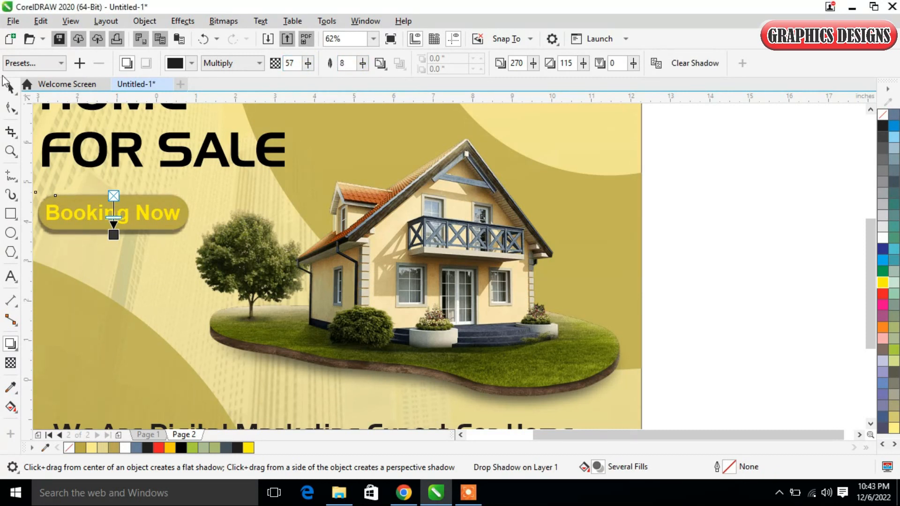
left_click(11, 88)
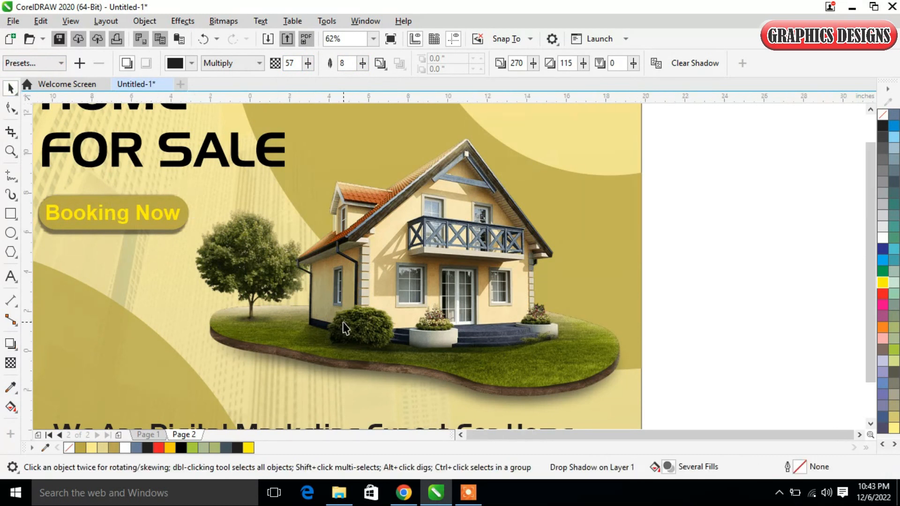
scroll(343, 327, "down", 2)
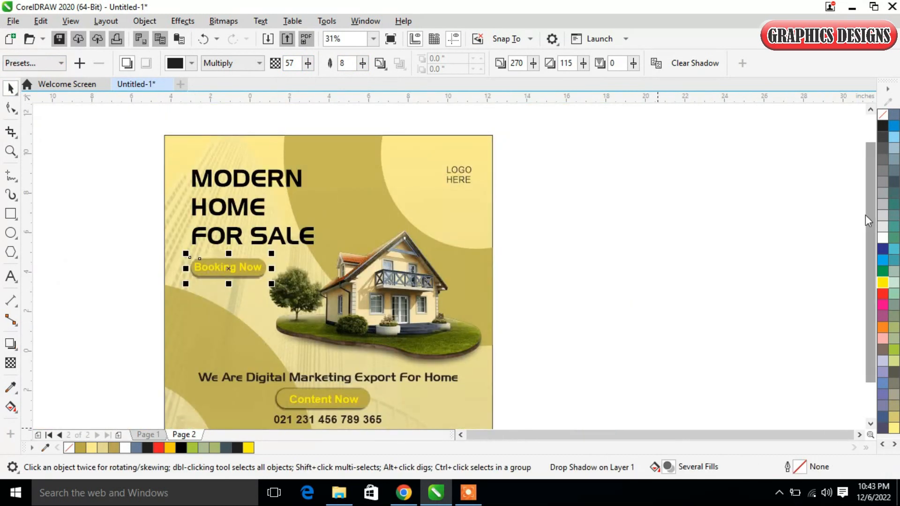
left_click_drag(870, 211, 872, 229)
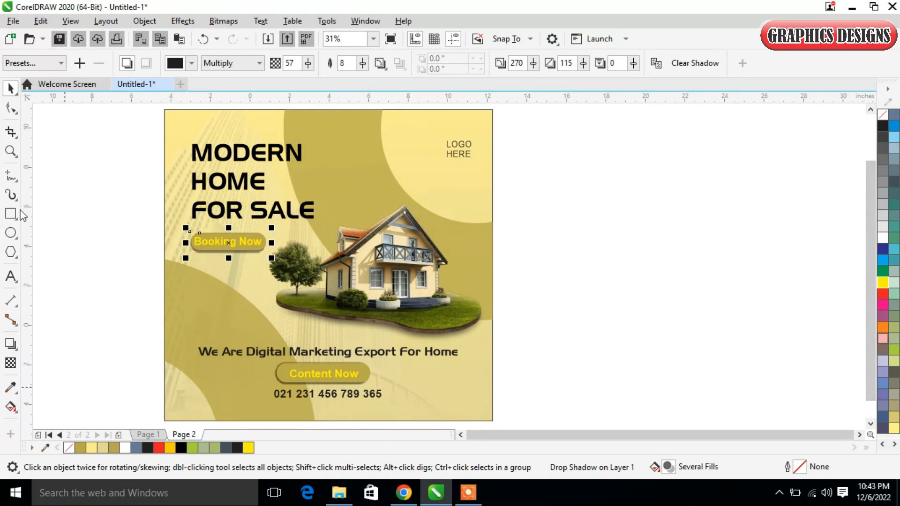